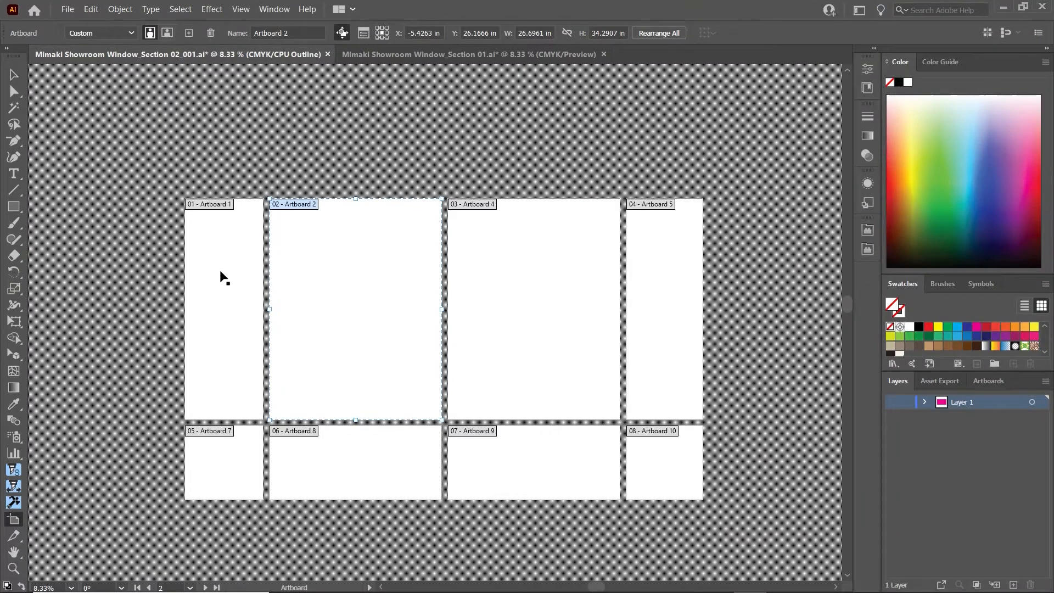
{"action": "left_click", "coordinate": [323, 289]}
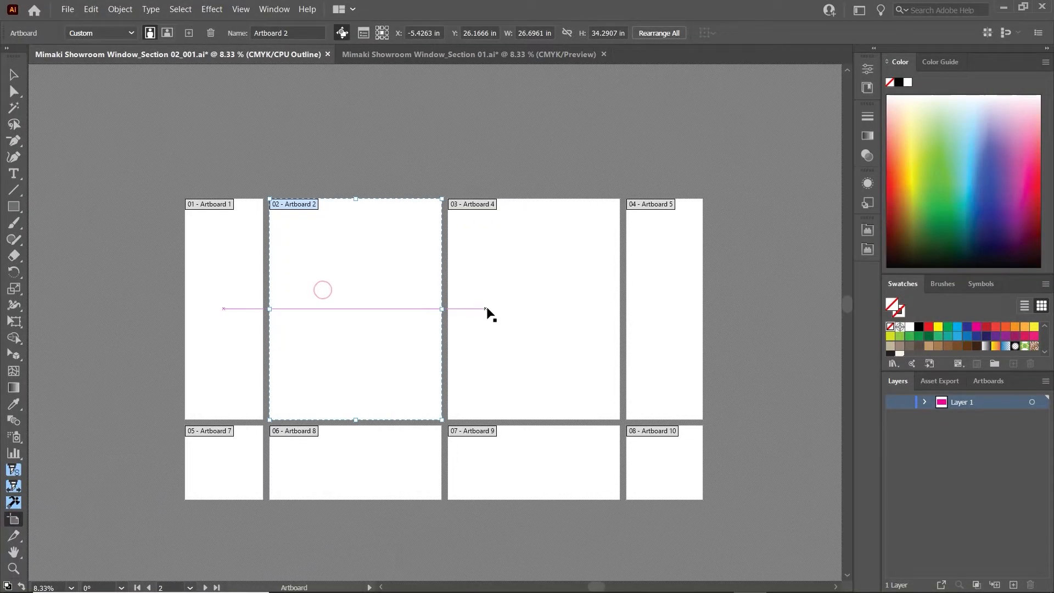
{"action": "left_click", "coordinate": [490, 309]}
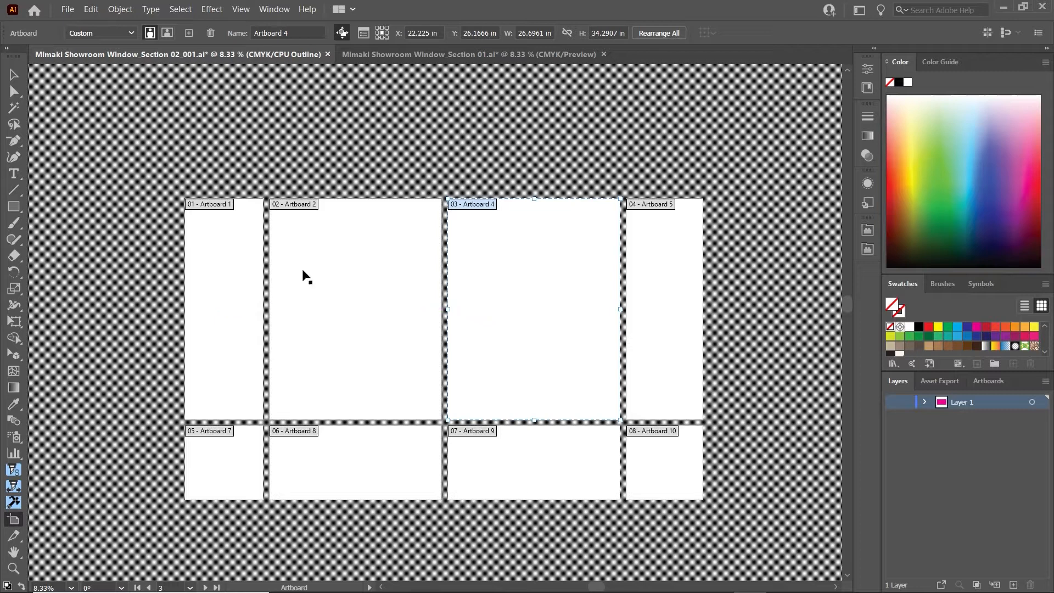
{"action": "left_click", "coordinate": [237, 268]}
{"action": "left_click", "coordinate": [237, 264]}
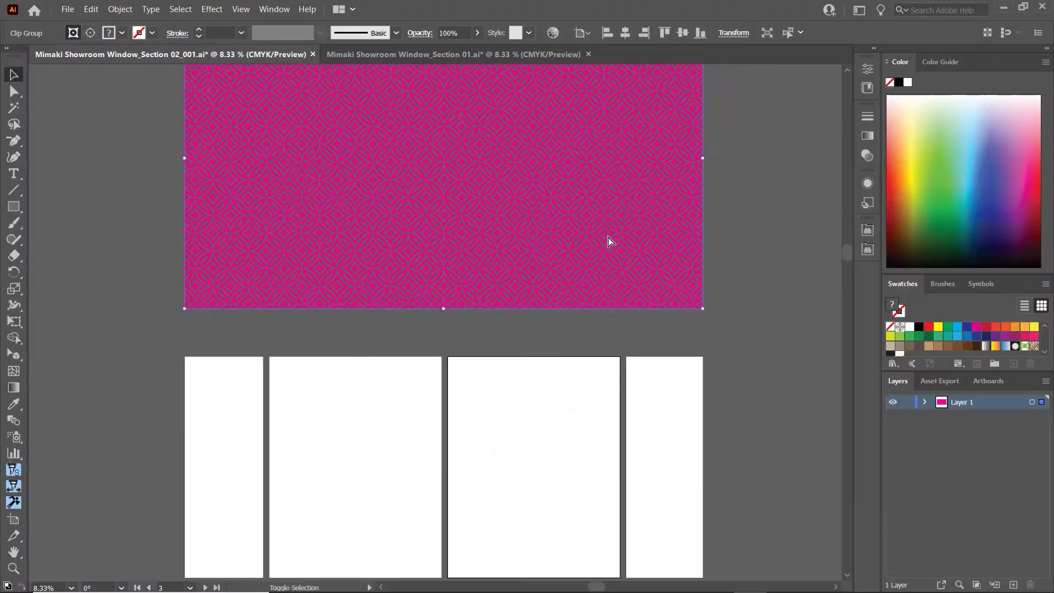
Delete Artboards 2, 4, 5, 8 and 9 from the window section document
{"action": "scroll", "coordinate": [607, 236], "scroll_direction": "down", "scroll_amount": 3}
{"action": "scroll", "coordinate": [607, 237], "scroll_direction": "up", "scroll_amount": 2}
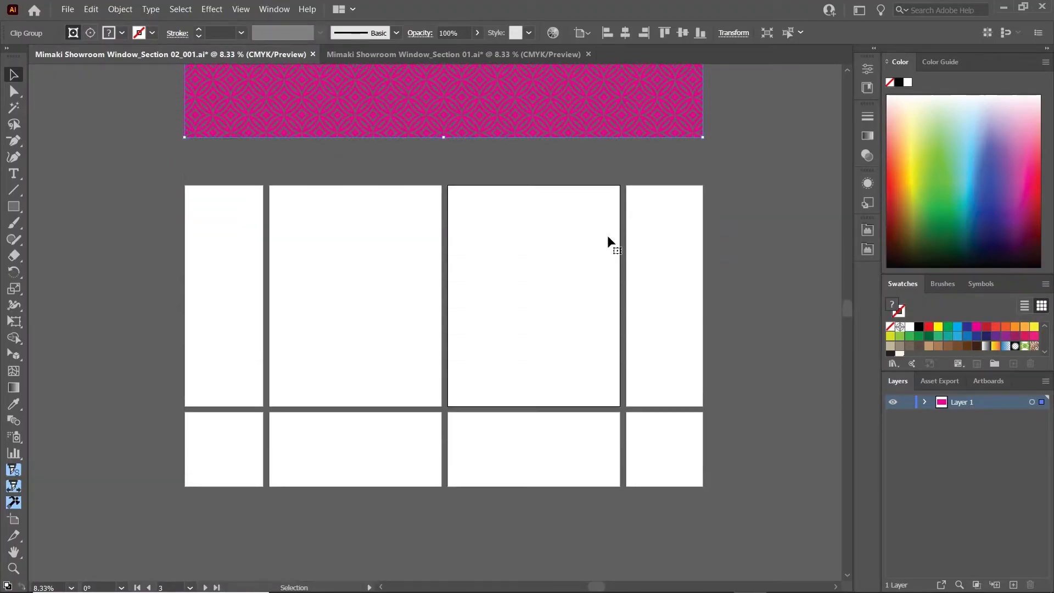
{"action": "key", "text": "shift+o"}
{"action": "left_click", "coordinate": [386, 256]}
{"action": "key", "text": "Delete"}
{"action": "left_click", "coordinate": [490, 277]}
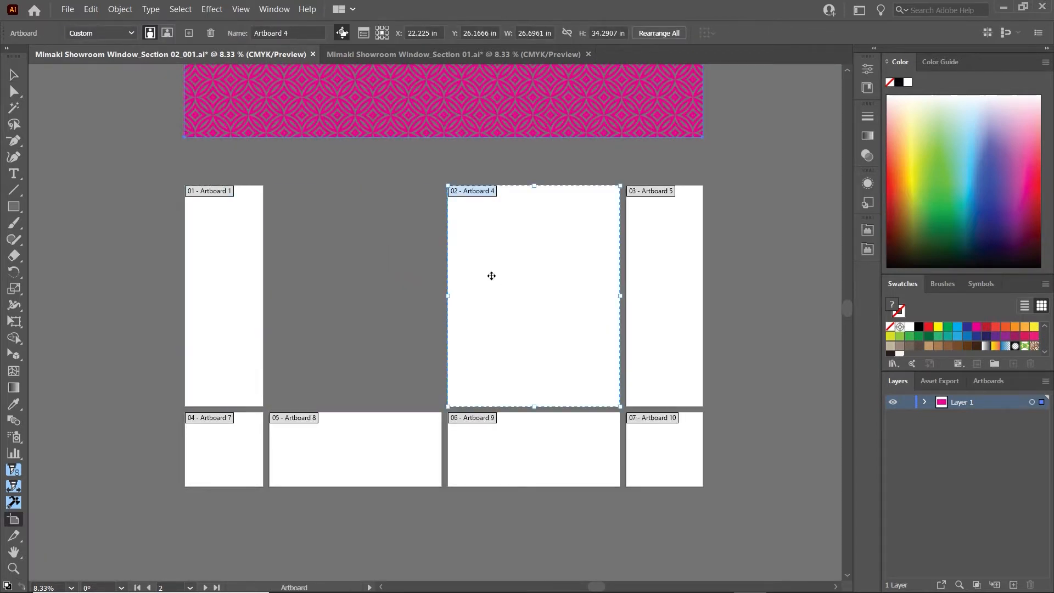
{"action": "key", "text": "Delete"}
{"action": "left_click", "coordinate": [639, 323]}
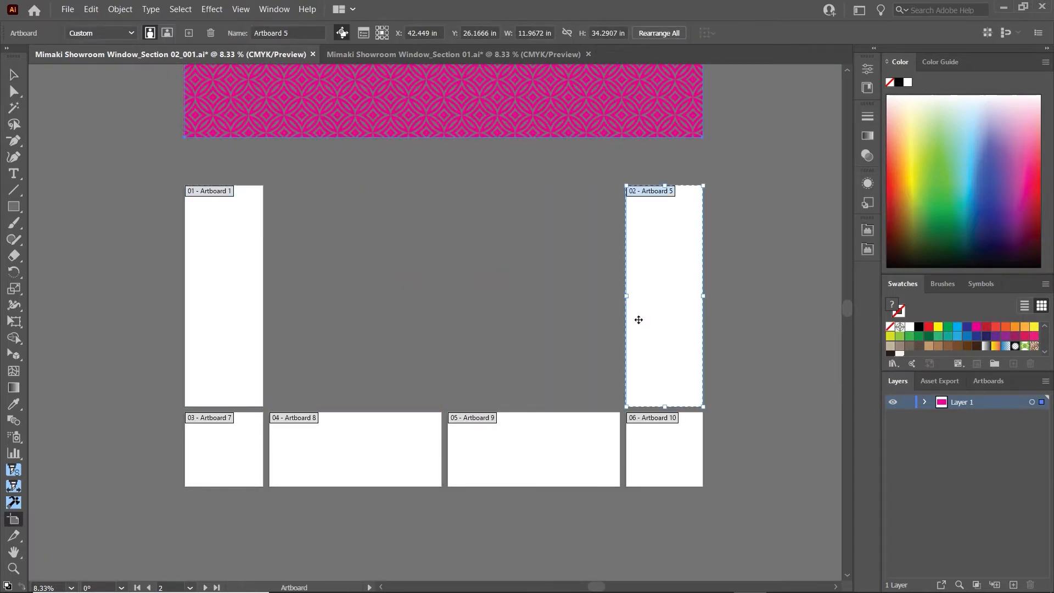
{"action": "key", "text": "Delete"}
{"action": "left_click", "coordinate": [547, 454]}
{"action": "key", "text": "Delete"}
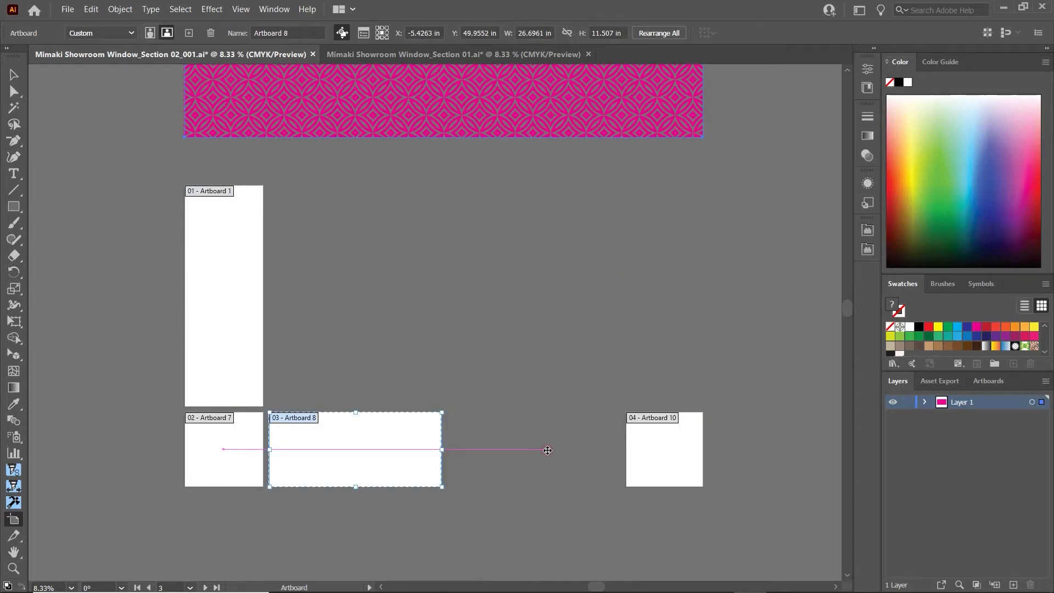
{"action": "key", "text": "Delete"}
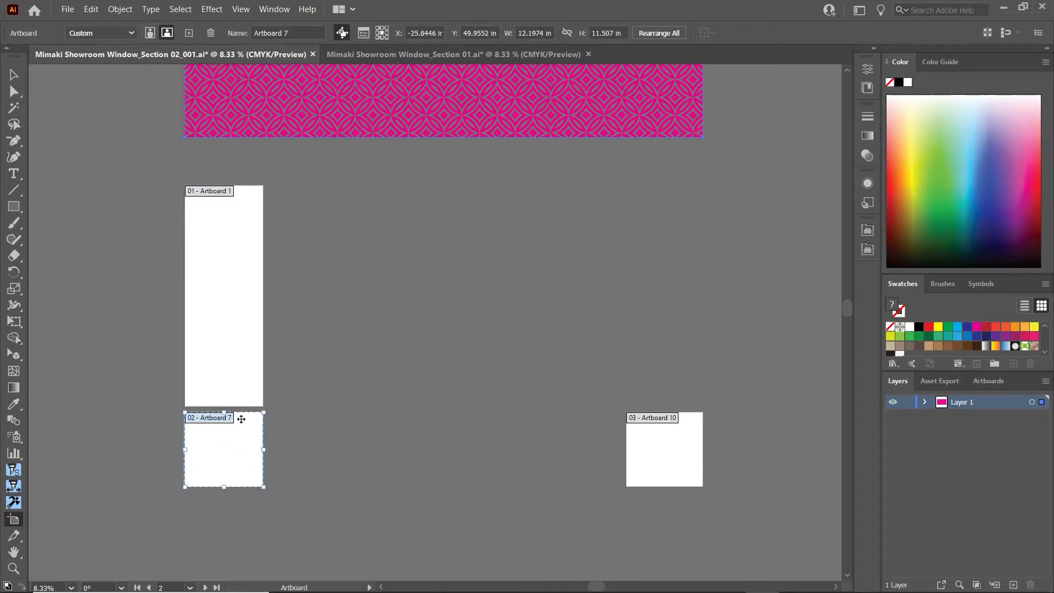
Extend Artboard 1 to the outer corner of Artboard 10 and move the magenta patterned artwork onto it, aligned with its edges
{"action": "left_click", "coordinate": [236, 362]}
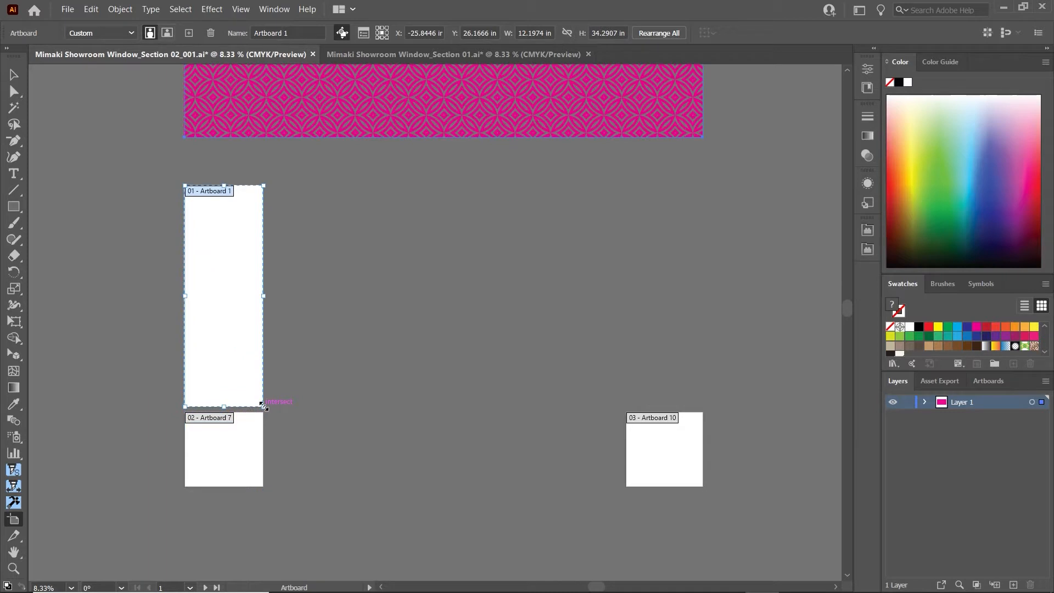
{"action": "left_click_drag", "start_coordinate": [264, 407], "coordinate": [703, 487]}
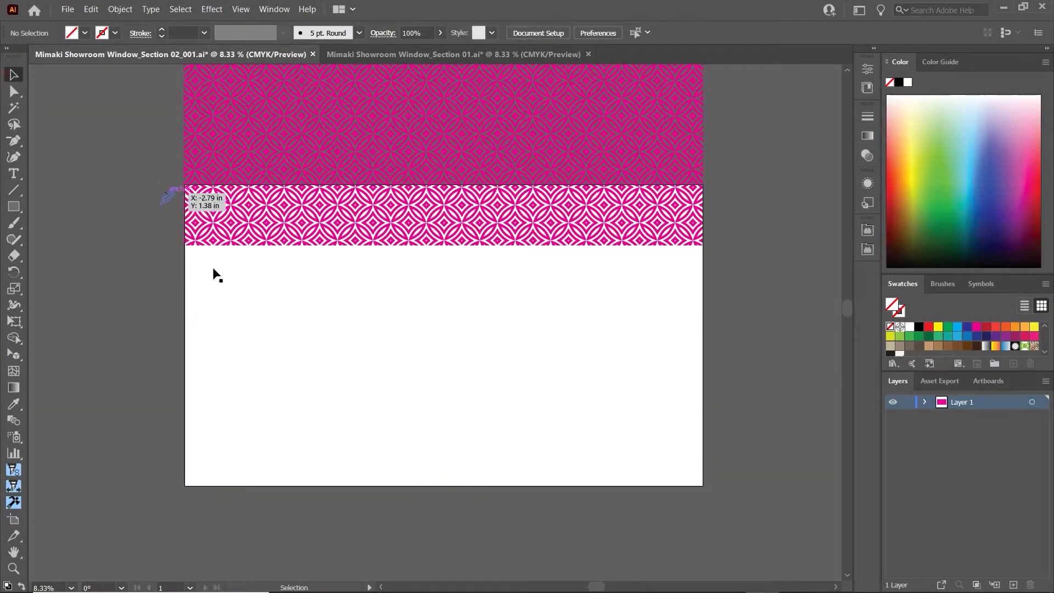
{"action": "scroll", "coordinate": [223, 330], "scroll_direction": "up", "scroll_amount": 4}
{"action": "scroll", "coordinate": [223, 329], "scroll_direction": "down", "scroll_amount": 2}
{"action": "left_click_drag", "start_coordinate": [322, 249], "coordinate": [333, 431]}
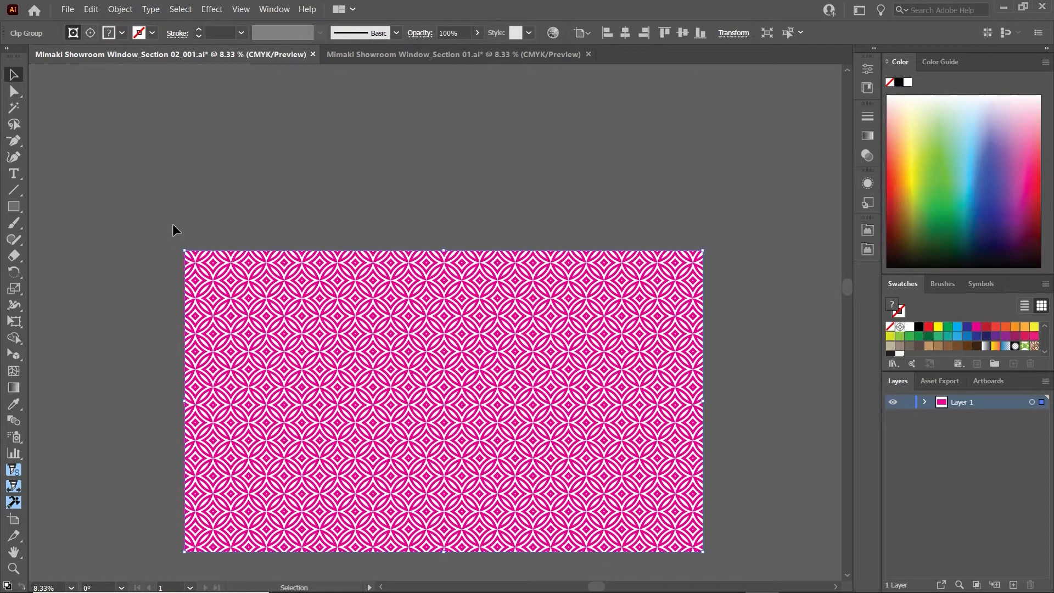
{"action": "left_click", "coordinate": [172, 223]}
{"action": "scroll", "coordinate": [172, 223], "scroll_direction": "down", "scroll_amount": 4}
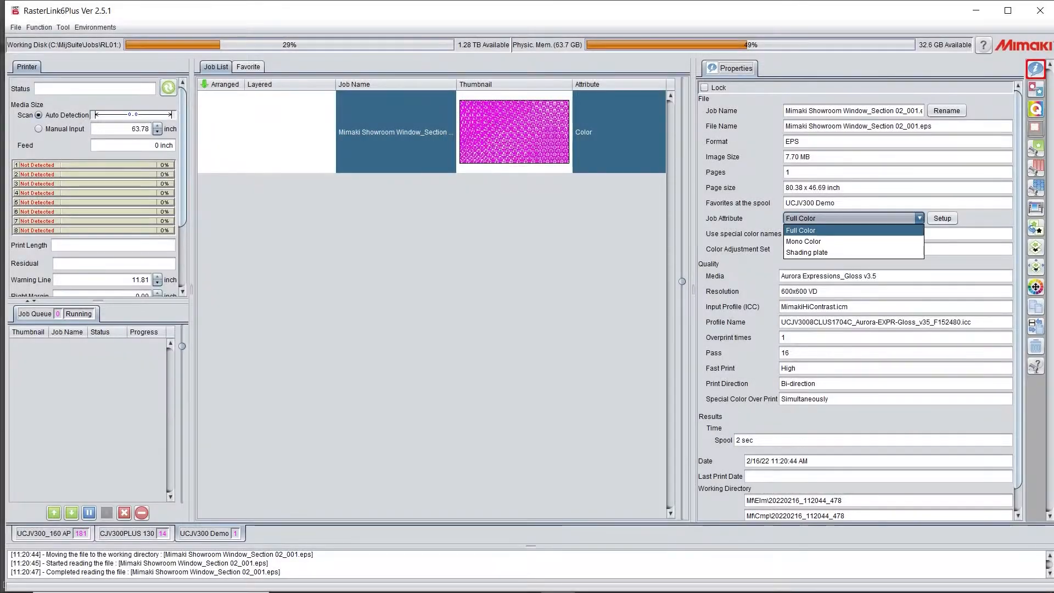
In RasterLink6Plus, set the job attribute to Mono Color with Magenta as source color and only the two White inks as output
{"action": "key", "text": "Return"}
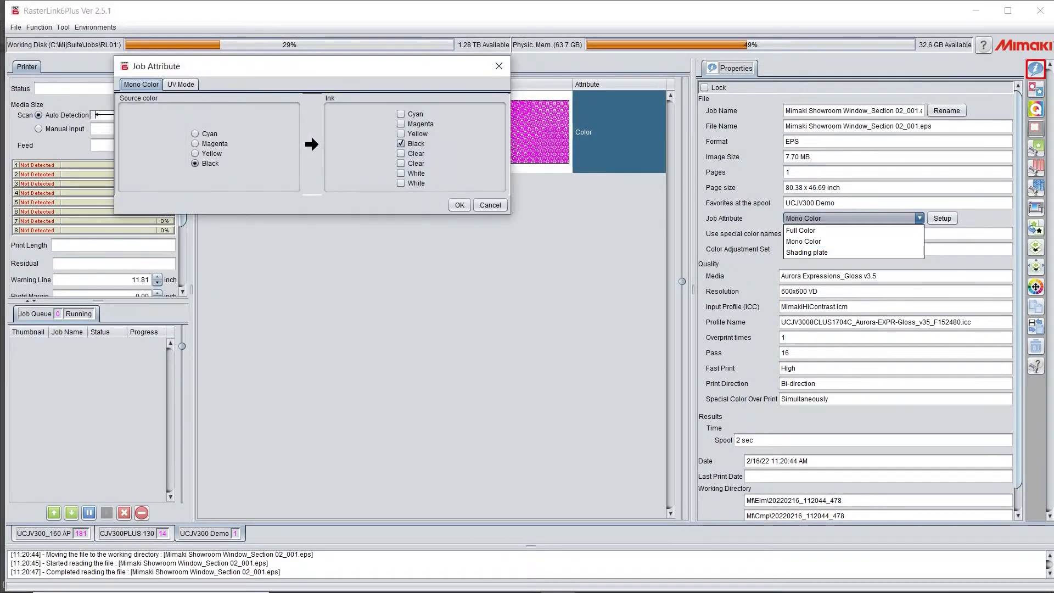
{"action": "left_click", "coordinate": [196, 143]}
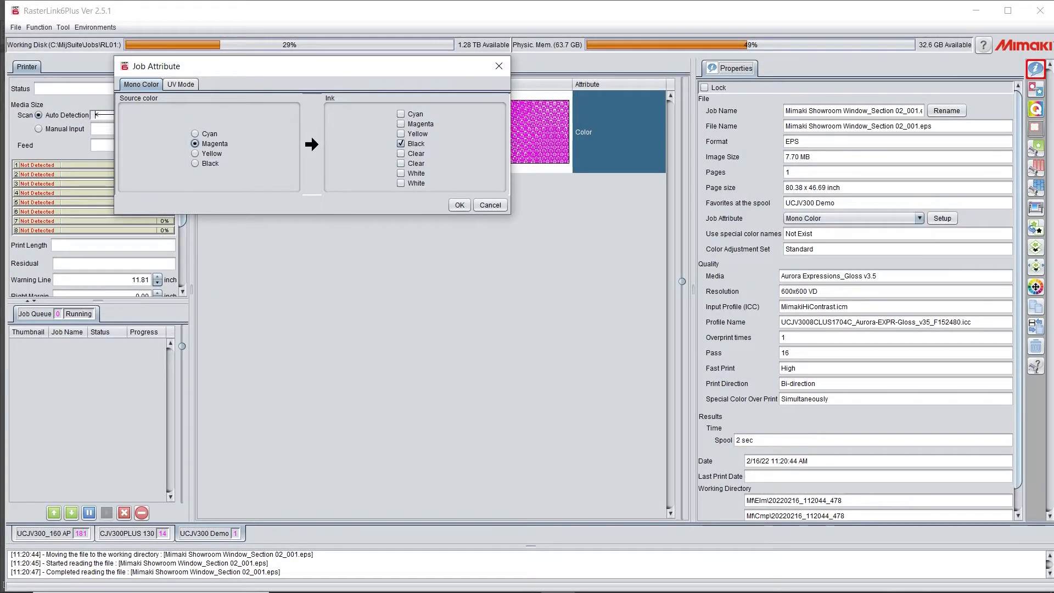
{"action": "left_click", "coordinate": [400, 173]}
{"action": "left_click", "coordinate": [401, 183]}
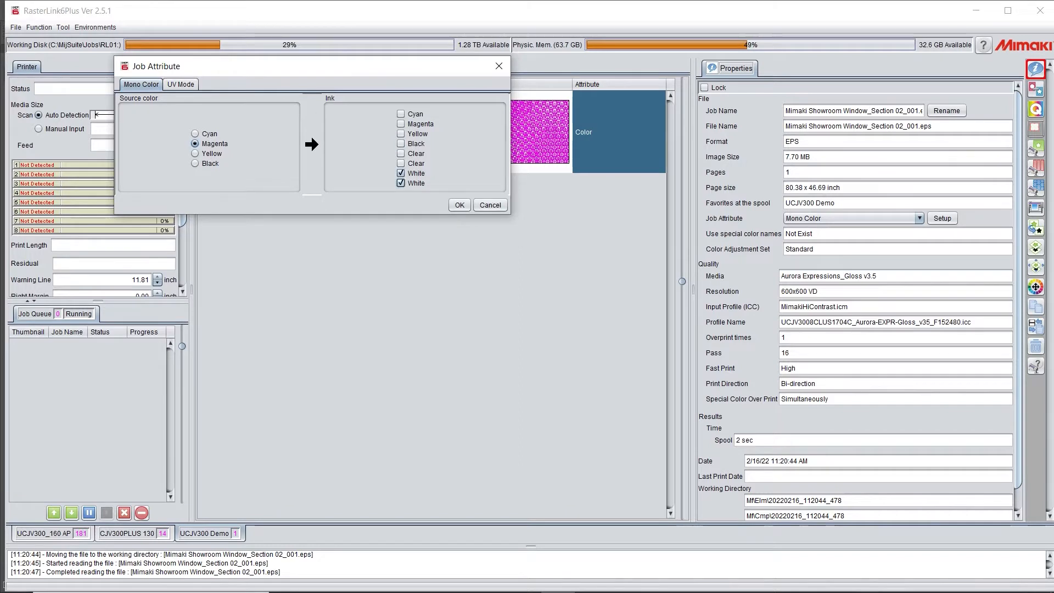
{"action": "key", "text": "Return"}
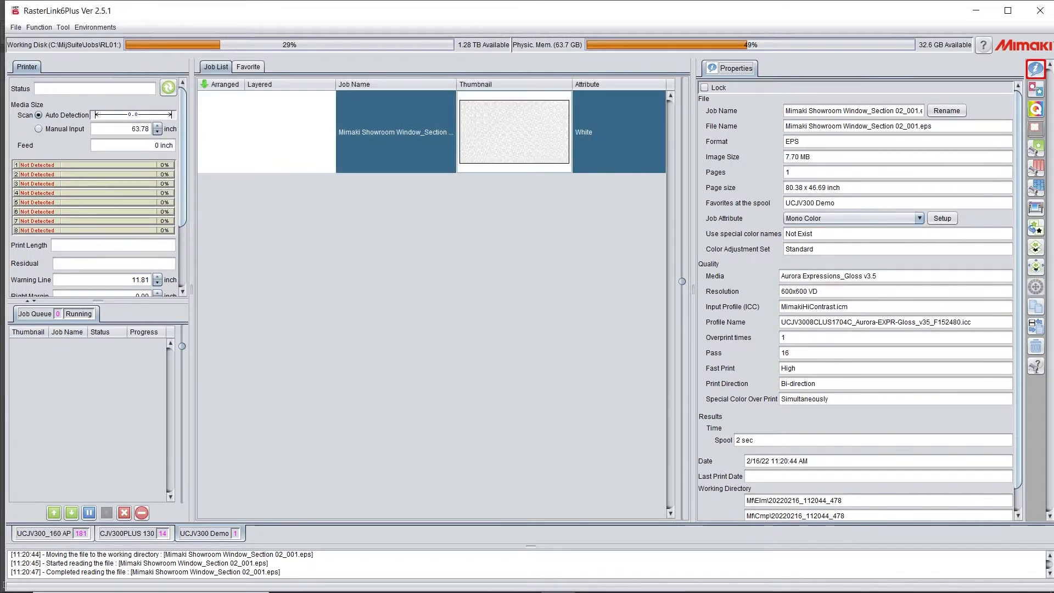
Open the tiling settings for the job and enable tiling edit
{"action": "left_click", "coordinate": [1035, 227]}
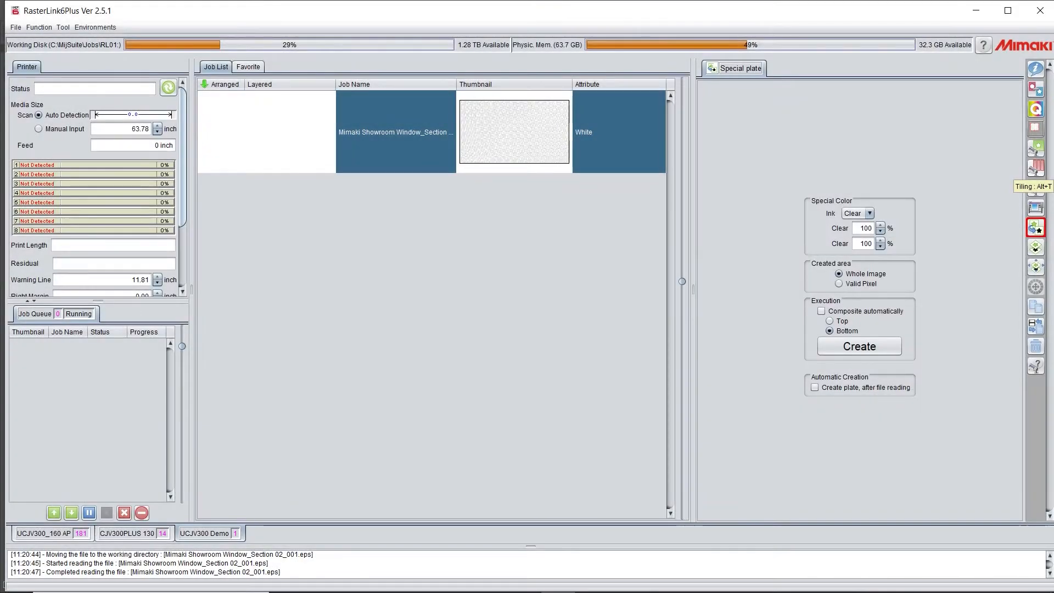
{"action": "left_click", "coordinate": [1035, 167]}
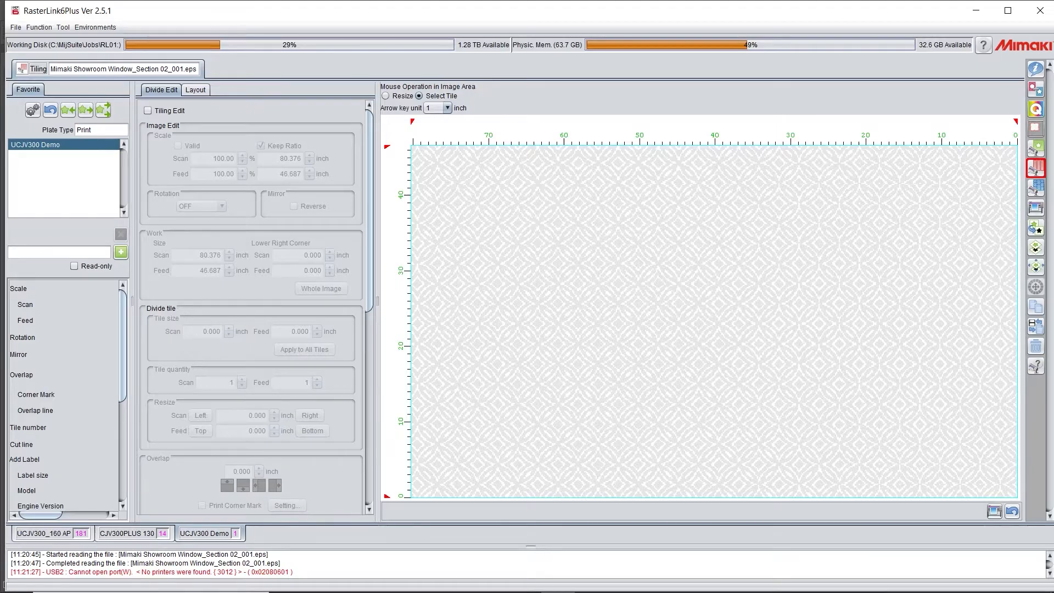
{"action": "left_click", "coordinate": [147, 111]}
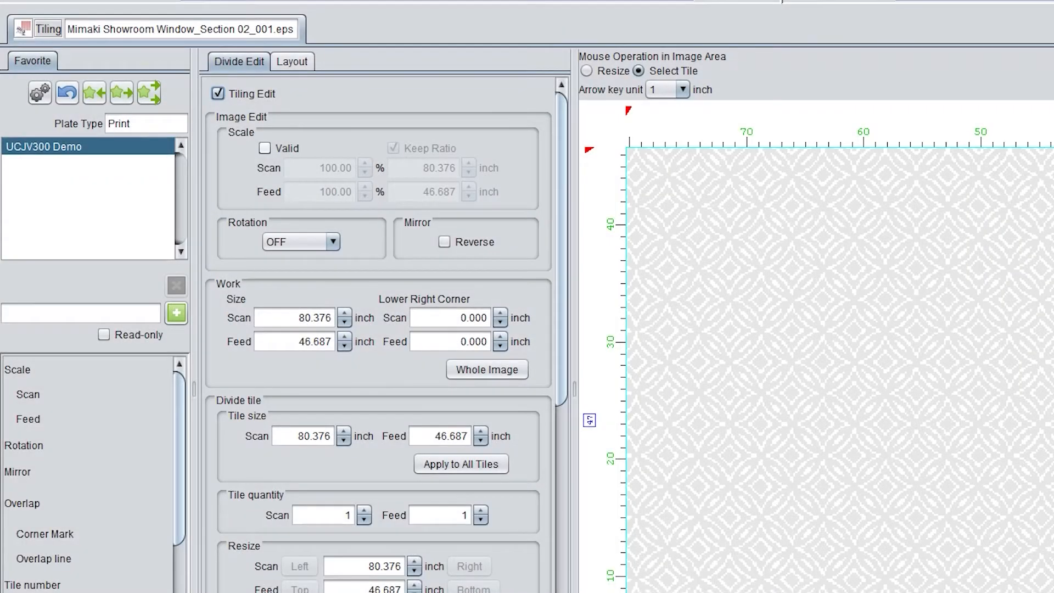
Enable image scaling and set the size to 168 inches scan by 99.5 inches feed without keeping the ratio
{"action": "left_click", "coordinate": [265, 148]}
{"action": "double_click", "coordinate": [439, 168]}
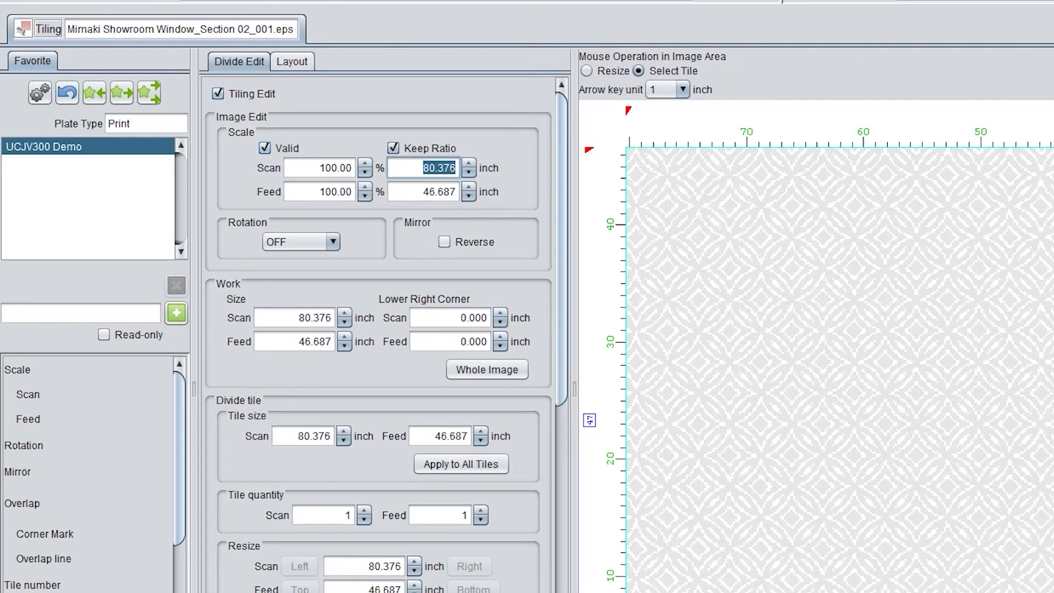
{"action": "type", "text": "168"}
{"action": "left_click", "coordinate": [393, 147]}
{"action": "double_click", "coordinate": [439, 191]}
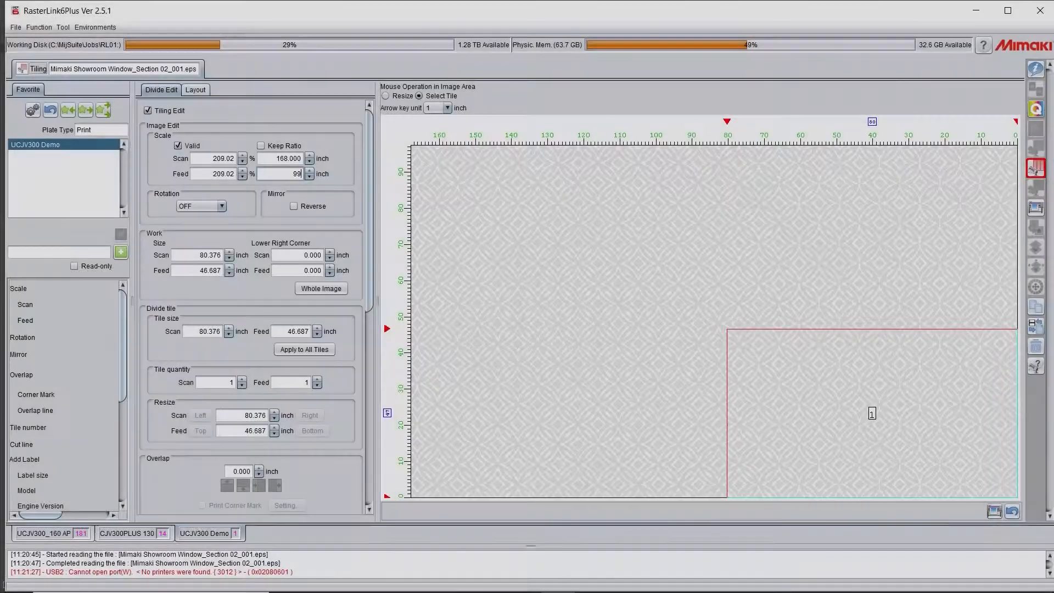
{"action": "type", "text": "99.5"}
{"action": "key", "text": "Return"}
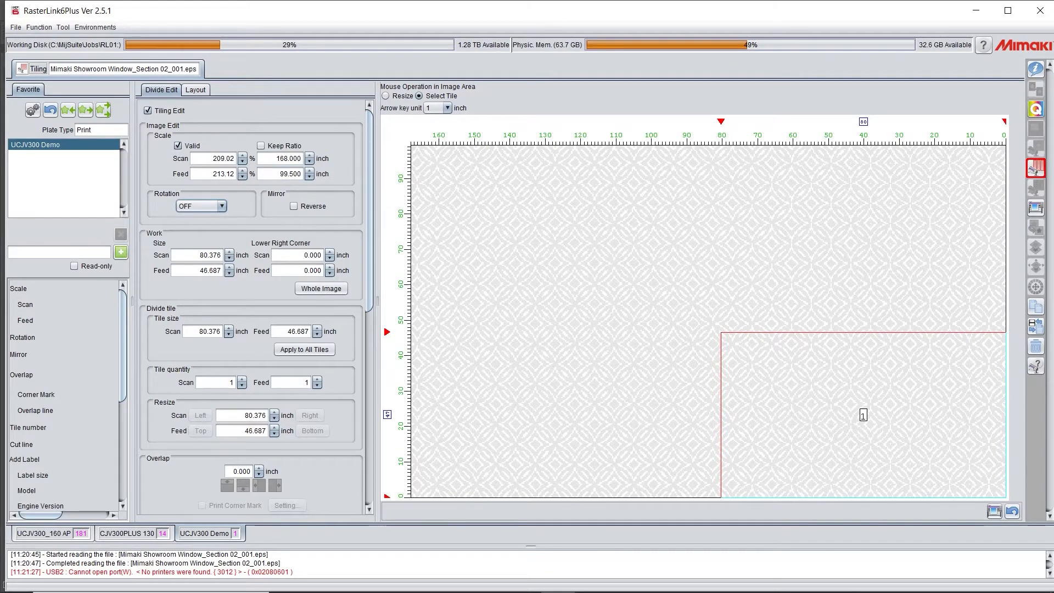
Fit the work area to the whole image and divide it into 4 tiles in scan and 2 in feed
{"action": "left_click", "coordinate": [321, 288]}
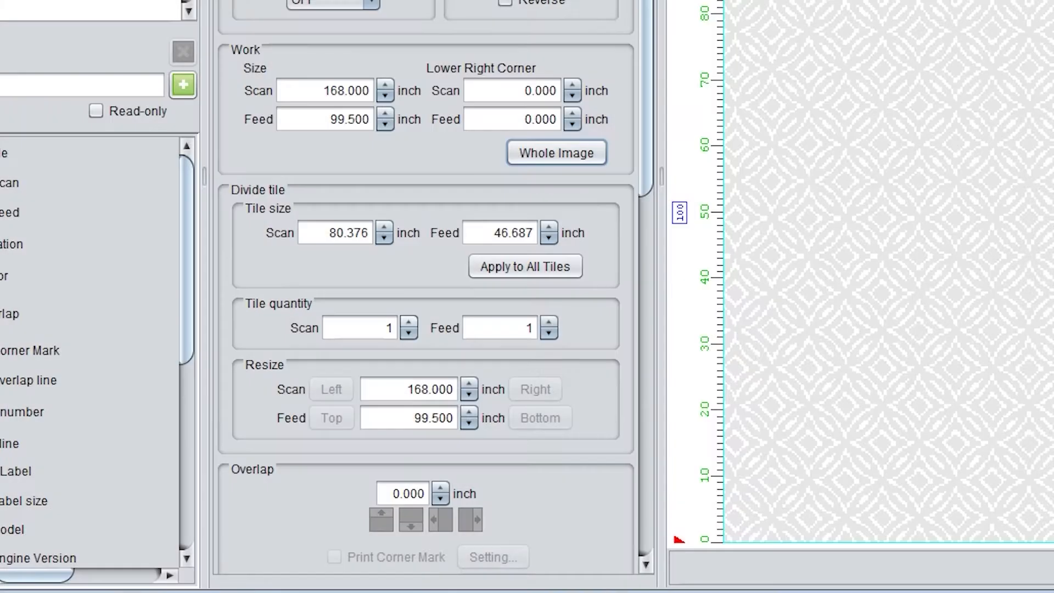
{"action": "left_click", "coordinate": [242, 378]}
{"action": "left_click", "coordinate": [408, 321]}
{"action": "left_click", "coordinate": [408, 322]}
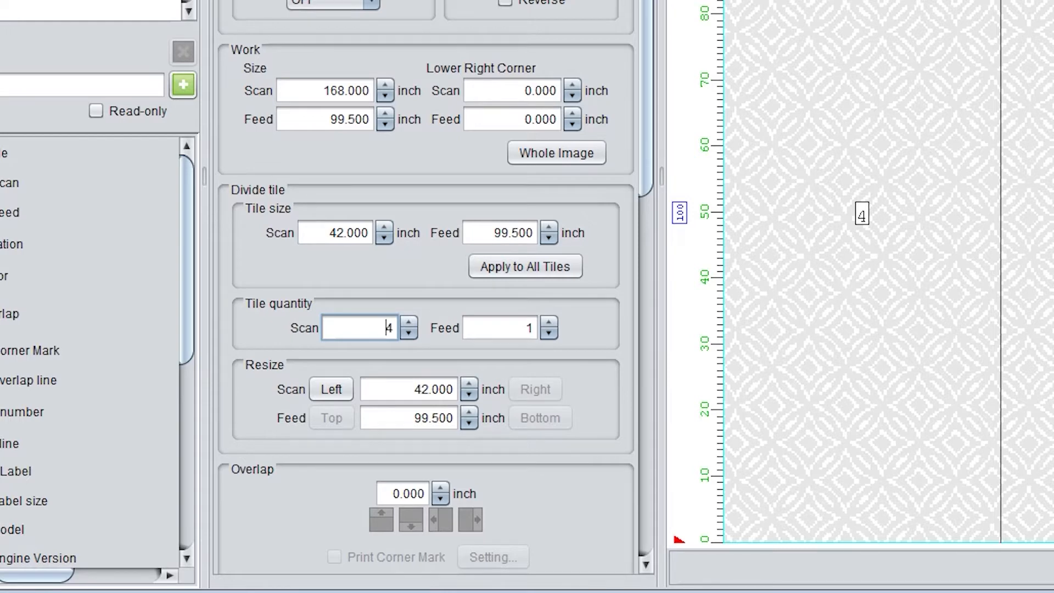
{"action": "left_click", "coordinate": [548, 321]}
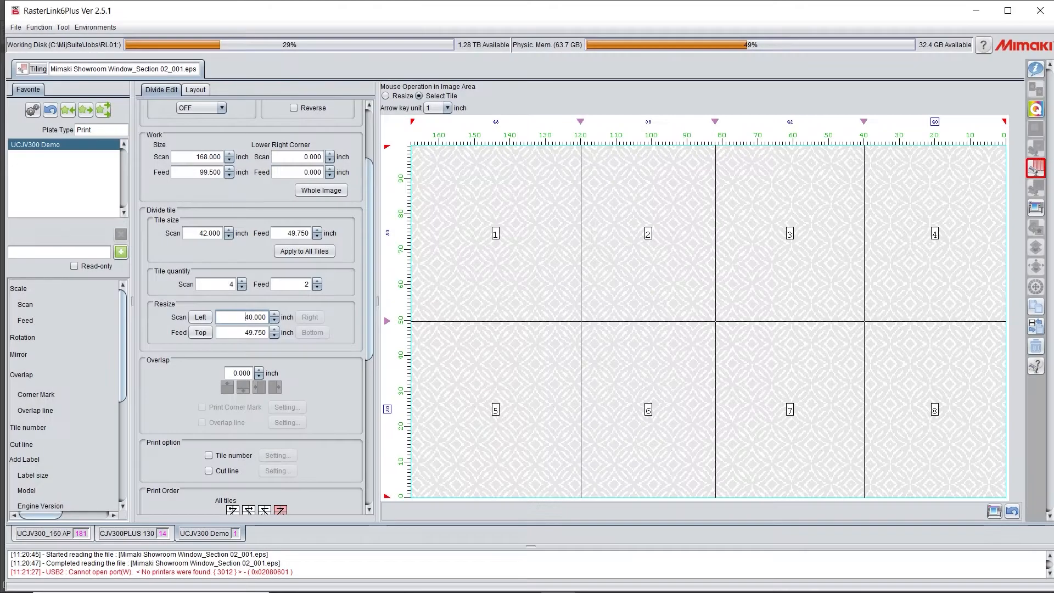
Set the scan width of the column with tiles 4 and 8 to 26 inches
{"action": "key", "text": "Up"}
{"action": "key", "text": "Up"}
{"action": "key", "text": "Up"}
{"action": "key", "text": "Up"}
{"action": "key", "text": "Up"}
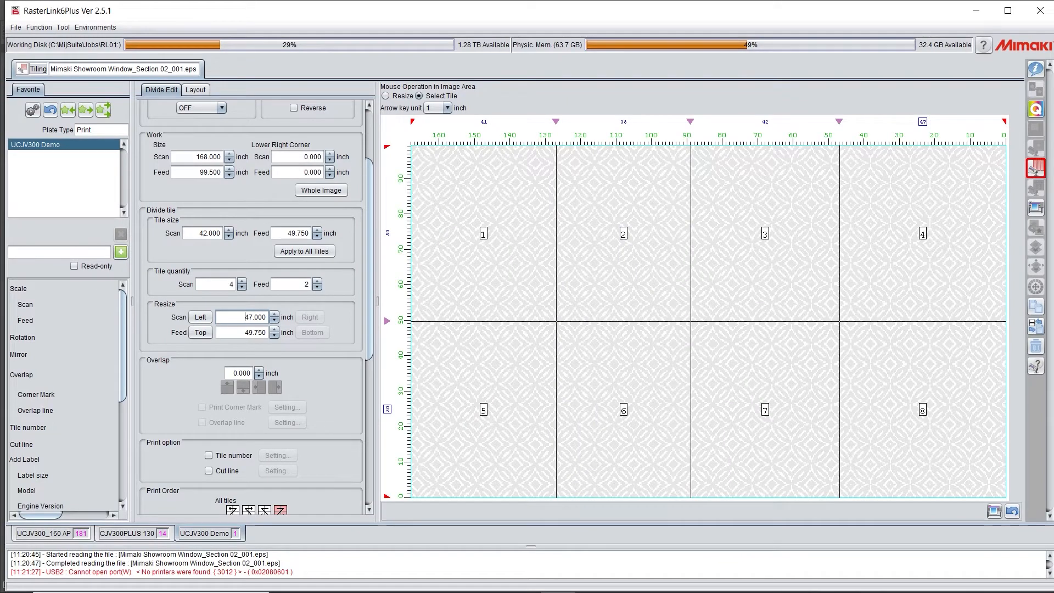
{"action": "key", "text": "Up"}
{"action": "key", "text": "Up"}
{"action": "key", "text": "Up"}
{"action": "key", "text": "Up"}
{"action": "key", "text": "Up"}
{"action": "key", "text": "Up"}
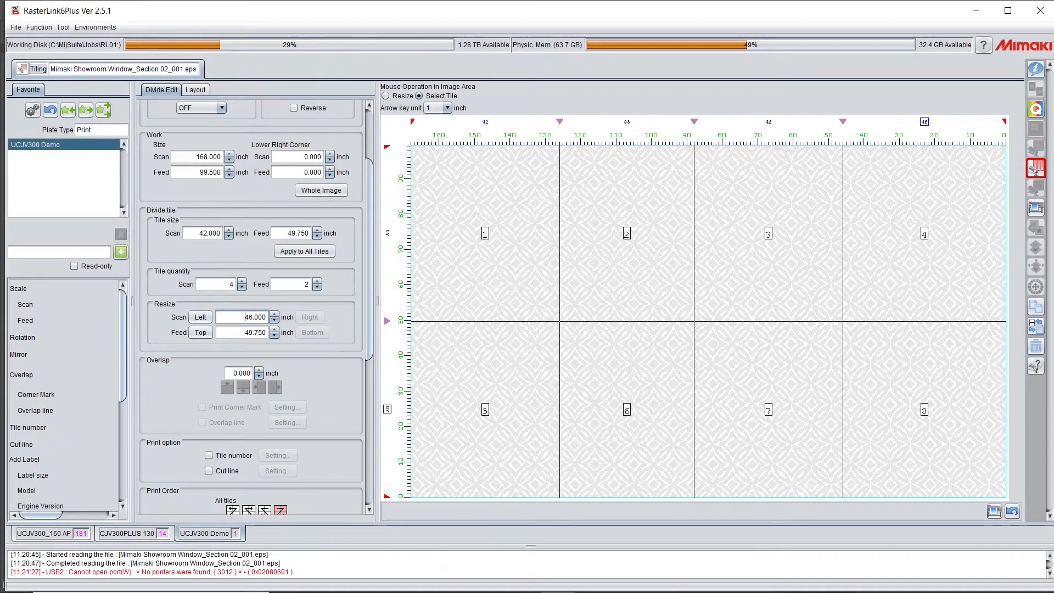
{"action": "key", "text": "Down"}
{"action": "key", "text": "Down"}
{"action": "key", "text": "Down"}
{"action": "key", "text": "Down"}
{"action": "key", "text": "Down"}
{"action": "key", "text": "Down"}
{"action": "key", "text": "Down"}
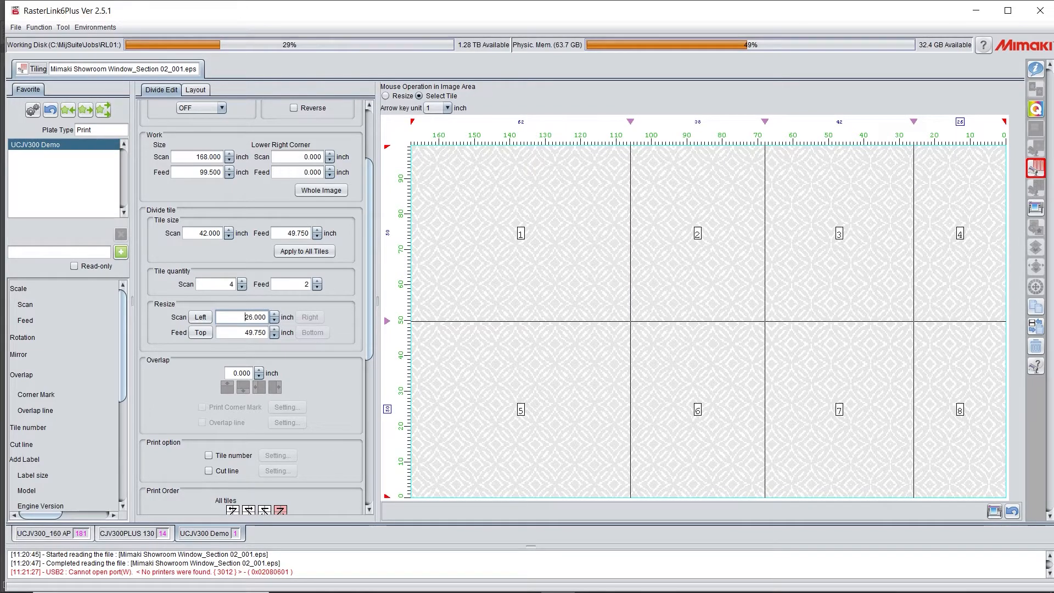
Set the scan width of the column with tiles 3 and 7 to 58 inches
{"action": "left_click", "coordinate": [838, 234]}
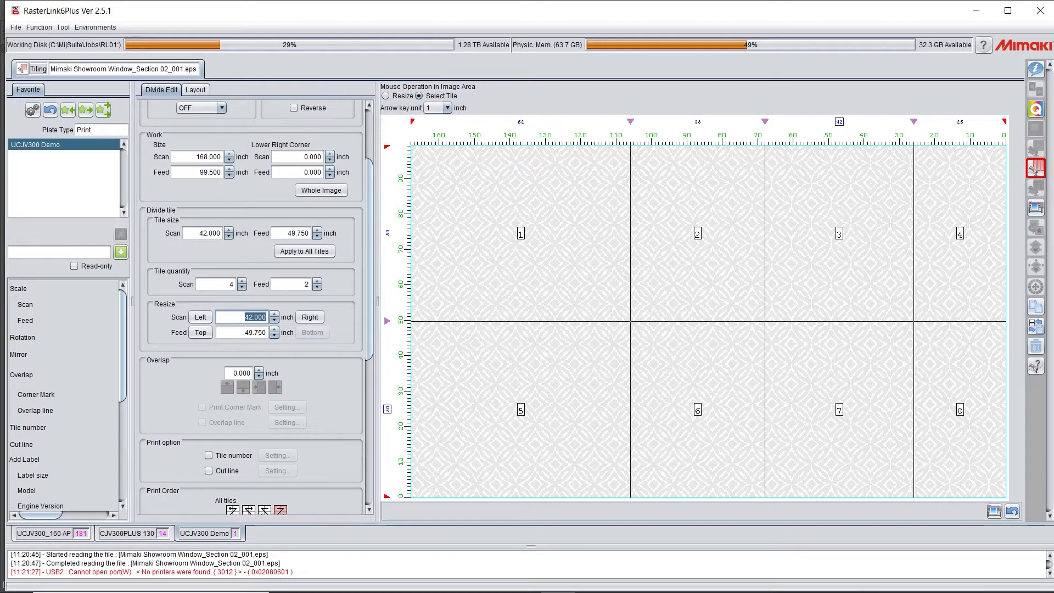
{"action": "key", "text": "Up"}
{"action": "key", "text": "Up"}
{"action": "key", "text": "Up"}
{"action": "key", "text": "Up"}
{"action": "key", "text": "Up"}
{"action": "key", "text": "Up"}
{"action": "key", "text": "Up"}
{"action": "key", "text": "Up"}
{"action": "key", "text": "Up"}
{"action": "key", "text": "Up"}
{"action": "key", "text": "Up"}
{"action": "key", "text": "Up"}
{"action": "key", "text": "Up"}
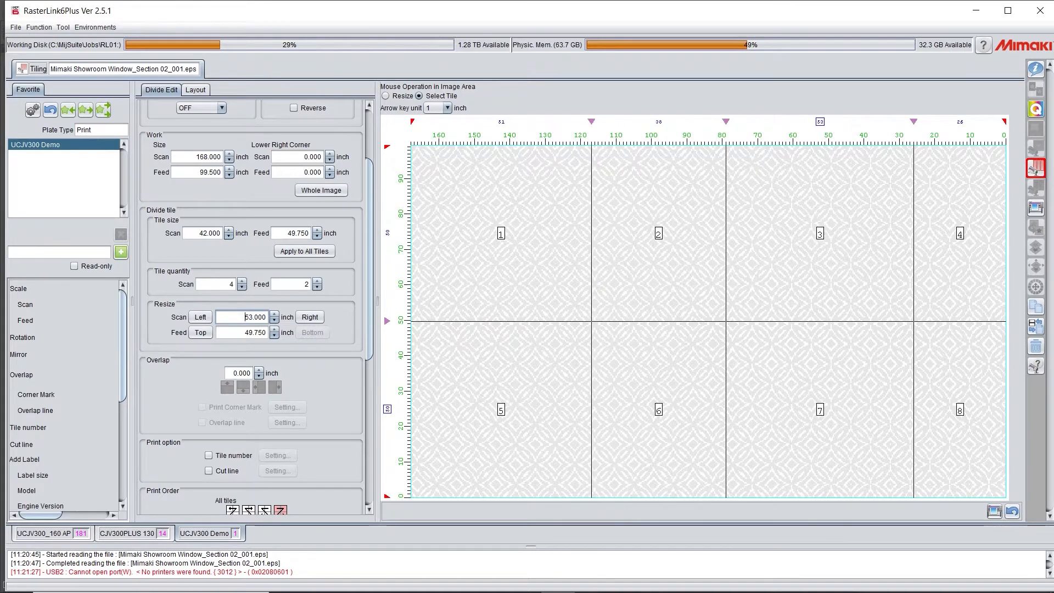
{"action": "key", "text": "Up"}
{"action": "key", "text": "Up"}
{"action": "key", "text": "Up"}
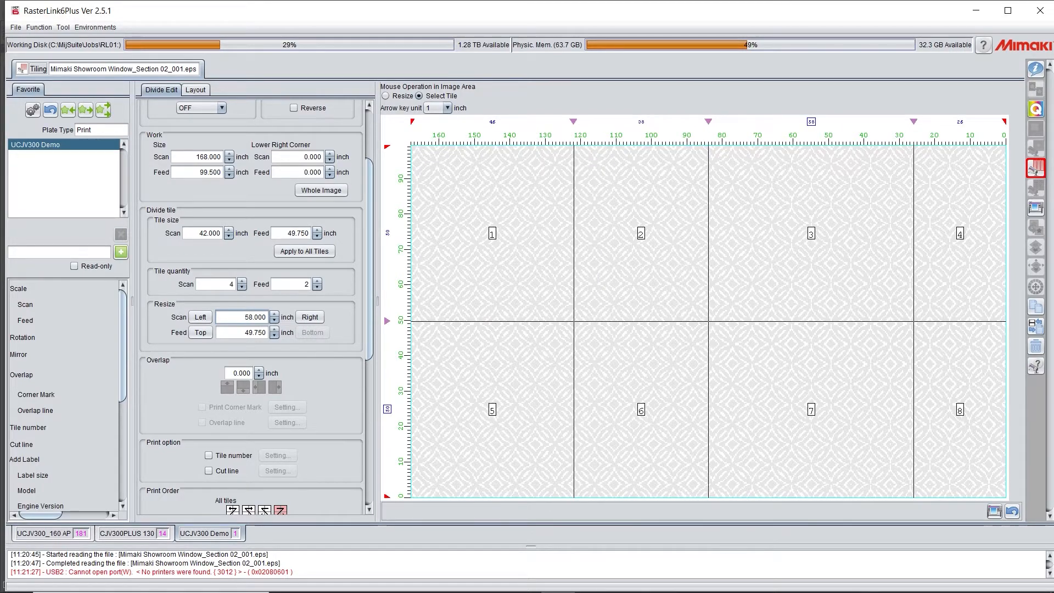
Set the scan width of the column with tiles 2 and 6 to 58 inches
{"action": "left_click", "coordinate": [640, 233]}
{"action": "key", "text": "Up"}
{"action": "key", "text": "Up"}
{"action": "key", "text": "Up"}
{"action": "key", "text": "Up"}
{"action": "key", "text": "Up"}
{"action": "key", "text": "Up"}
{"action": "key", "text": "Up"}
{"action": "key", "text": "Up"}
{"action": "key", "text": "Up"}
{"action": "key", "text": "Up"}
{"action": "key", "text": "Up"}
{"action": "key", "text": "Up"}
{"action": "key", "text": "Up"}
{"action": "key", "text": "Up"}
{"action": "key", "text": "Up"}
{"action": "key", "text": "Up"}
{"action": "key", "text": "Up"}
{"action": "key", "text": "Up"}
{"action": "key", "text": "Up"}
{"action": "key", "text": "Up"}
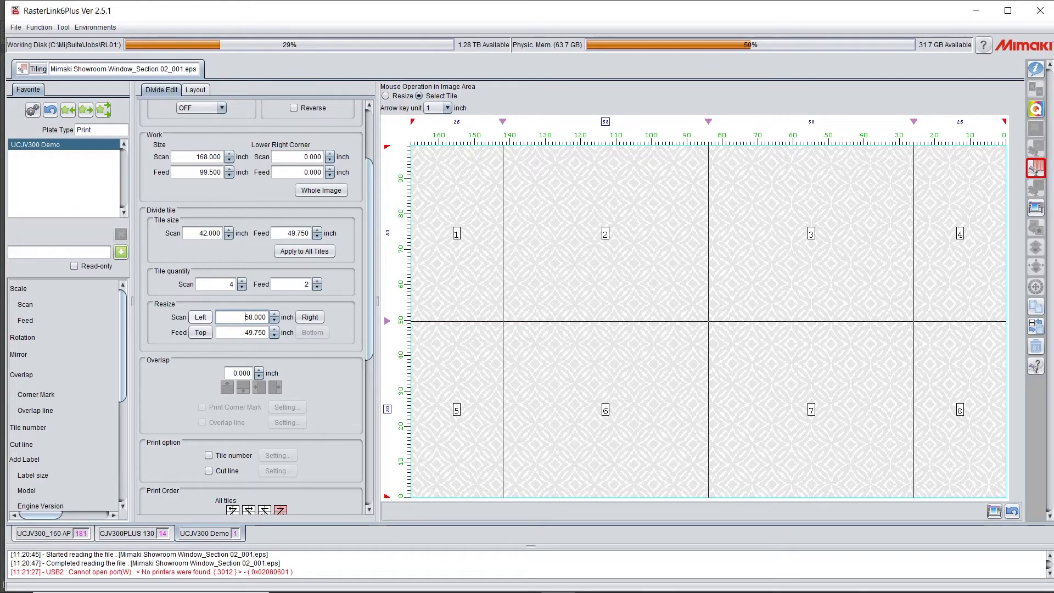
Set the feed height of the lower row with tiles 5 to 8 to 25 inches
{"action": "left_click", "coordinate": [200, 317]}
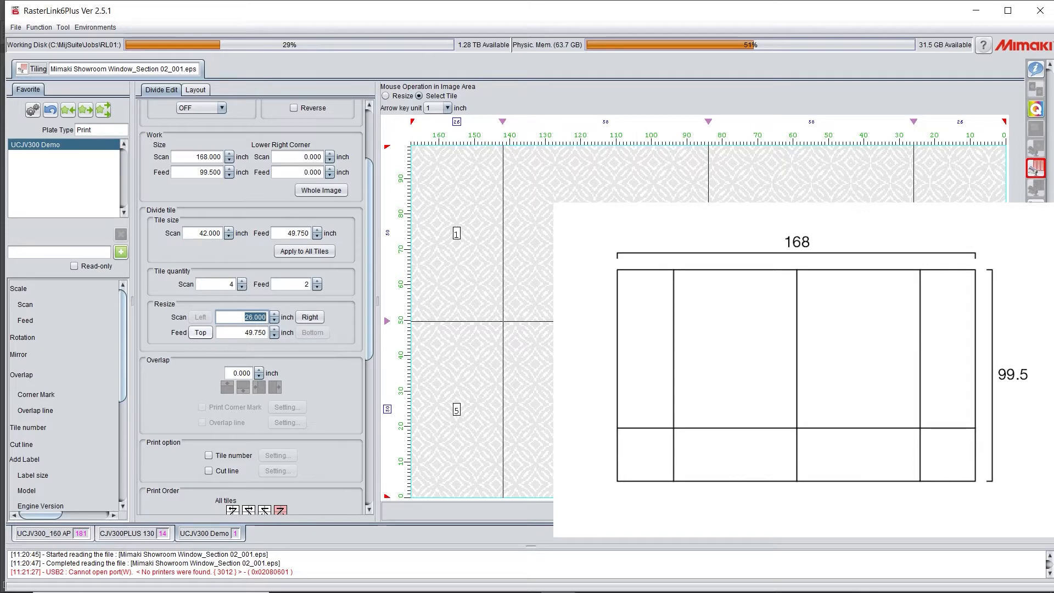
{"action": "left_click", "coordinate": [200, 332]}
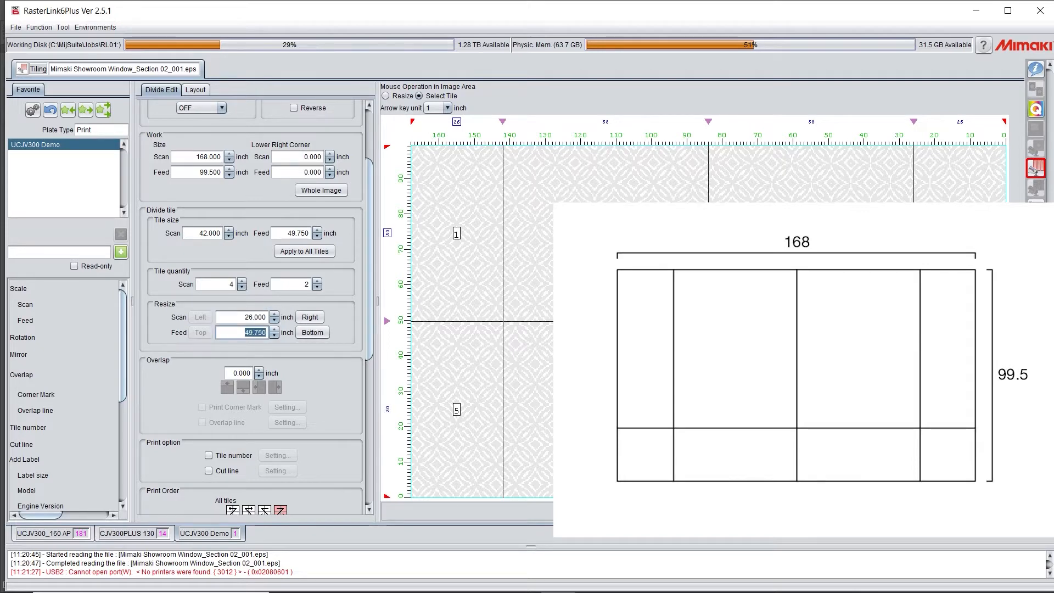
{"action": "left_click", "coordinate": [313, 332]}
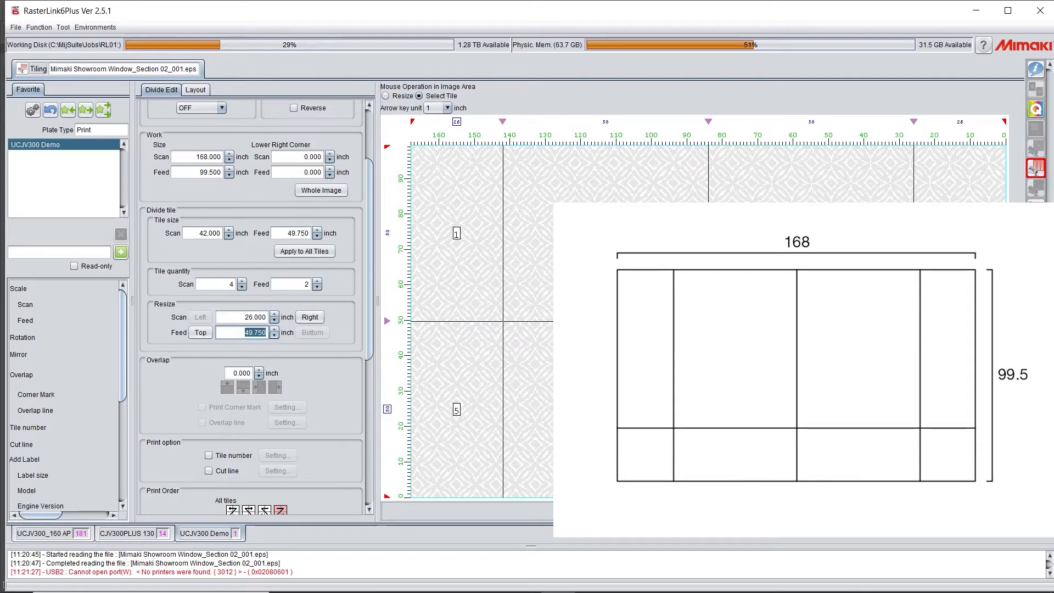
{"action": "left_click", "coordinate": [274, 336]}
{"action": "left_click", "coordinate": [274, 335]}
{"action": "left_click", "coordinate": [274, 335]}
{"action": "left_click", "coordinate": [274, 335]}
{"action": "left_click", "coordinate": [274, 335]}
{"action": "left_click", "coordinate": [273, 336]}
{"action": "left_click", "coordinate": [274, 336]}
{"action": "left_click", "coordinate": [274, 335]}
{"action": "left_click", "coordinate": [274, 335]}
{"action": "left_click", "coordinate": [273, 335]}
{"action": "left_click", "coordinate": [274, 335]}
{"action": "left_click", "coordinate": [274, 336]}
{"action": "left_click", "coordinate": [274, 335]}
{"action": "left_click", "coordinate": [274, 335]}
{"action": "left_click", "coordinate": [274, 335]}
{"action": "left_click", "coordinate": [274, 335]}
{"action": "left_click", "coordinate": [274, 335]}
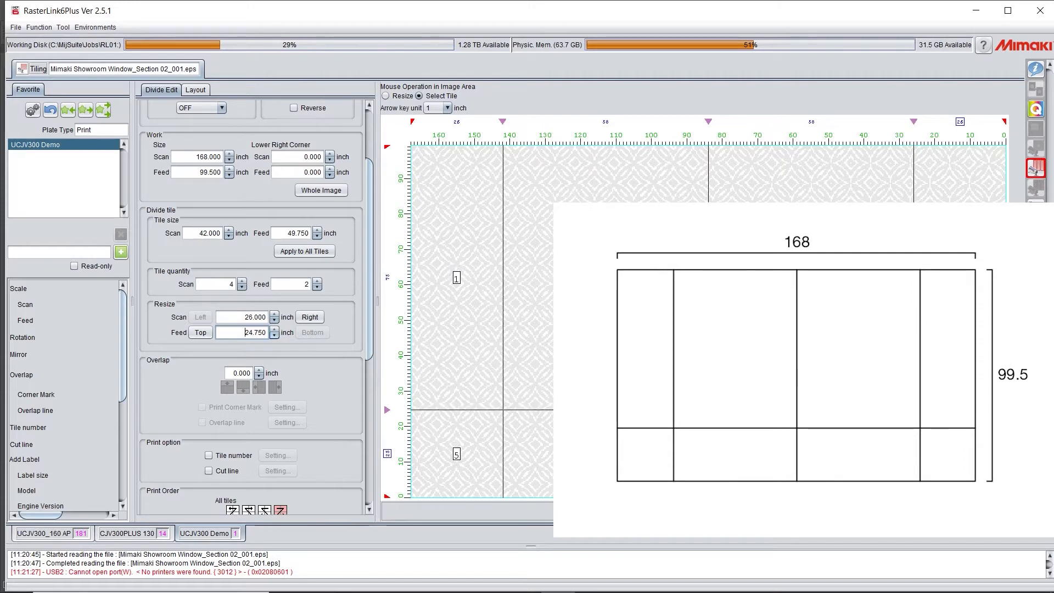
{"action": "double_click", "coordinate": [246, 332]}
{"action": "type", "text": "25"}
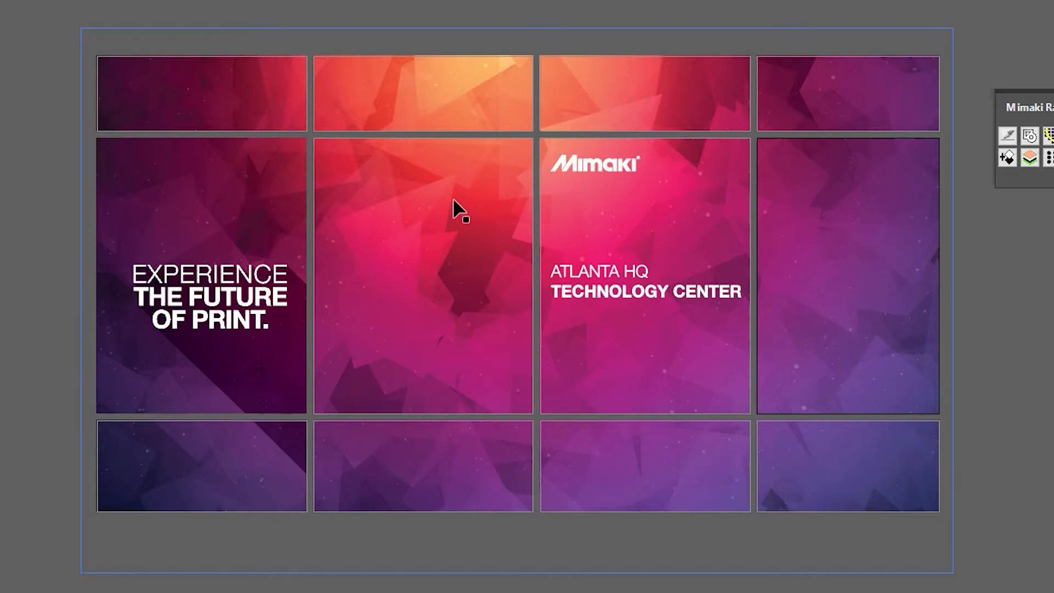
Delete the background pieces of the two left window columns, keeping only the upper-left pane's piece
{"action": "left_click", "coordinate": [453, 200]}
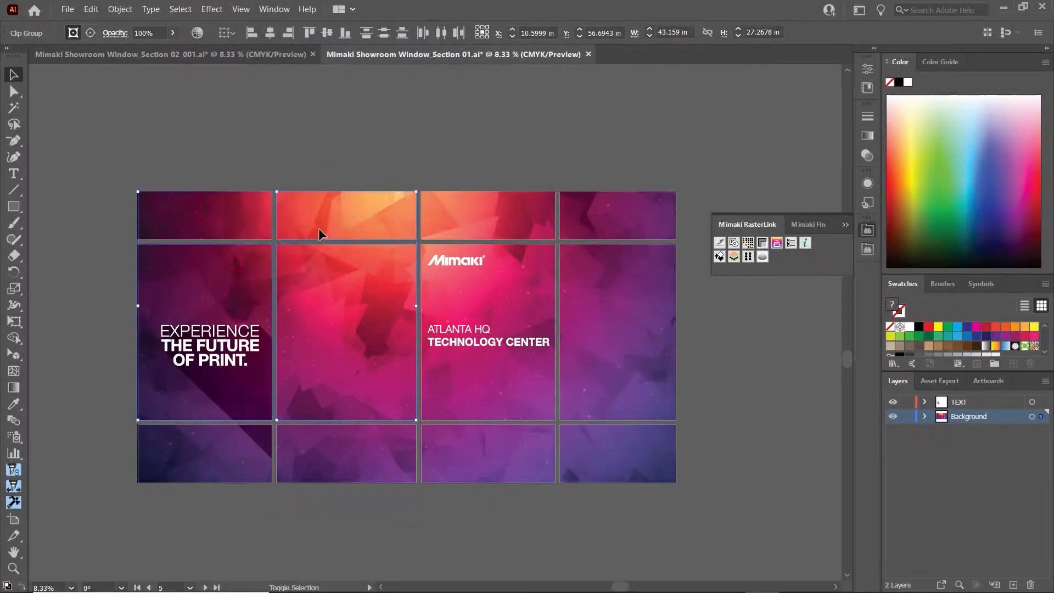
{"action": "left_click", "coordinate": [319, 228]}
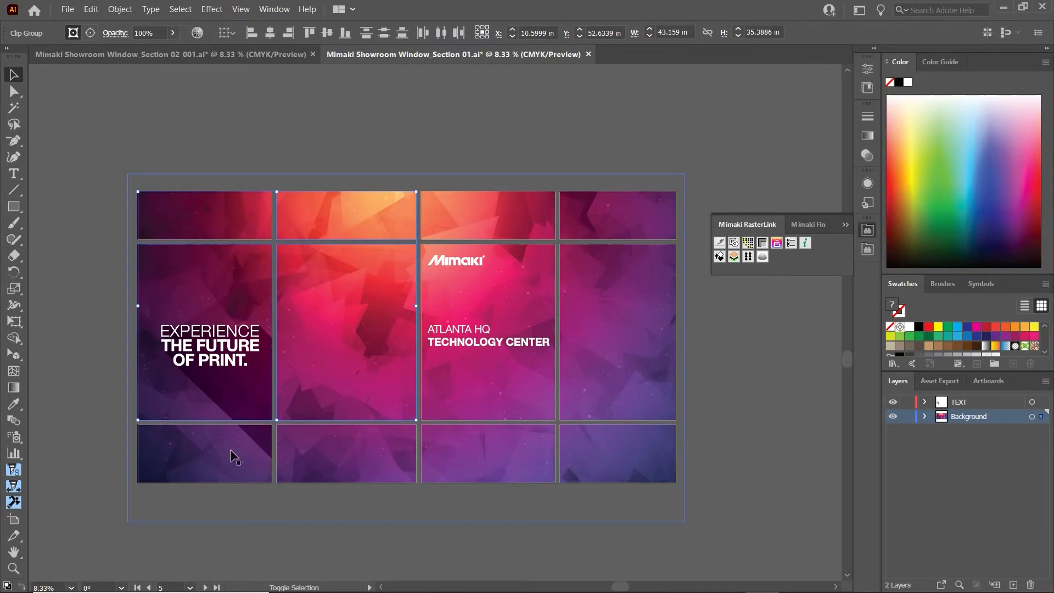
{"action": "key", "text": "Delete"}
{"action": "left_click", "coordinate": [304, 438]}
{"action": "key", "text": "Delete"}
Stretch the upper-left background's clipping path over all panes of the two left columns and leave isolation mode
{"action": "double_click", "coordinate": [228, 235]}
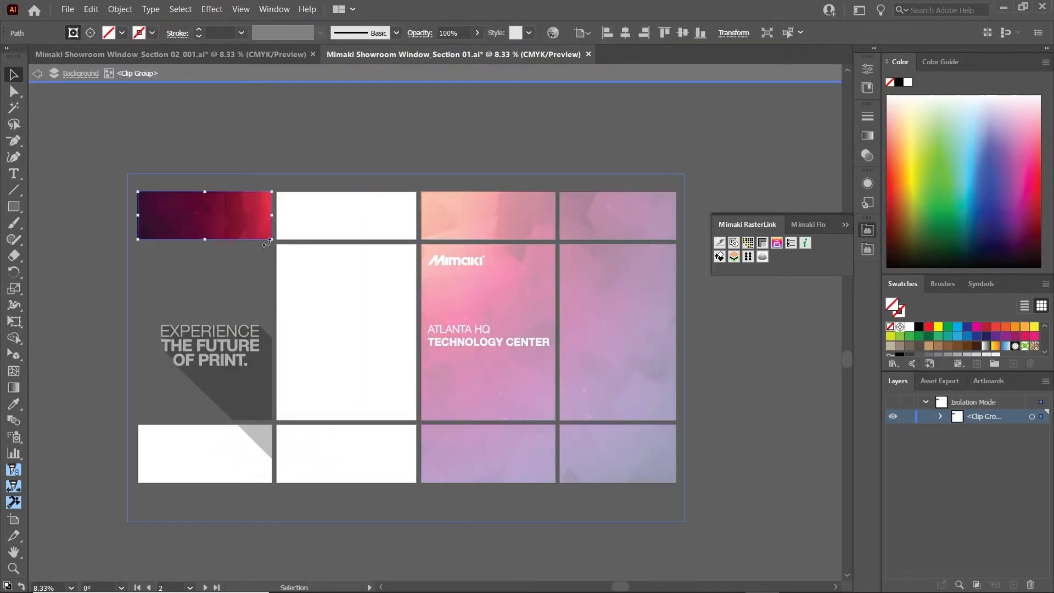
{"action": "left_click_drag", "start_coordinate": [271, 239], "coordinate": [433, 483]}
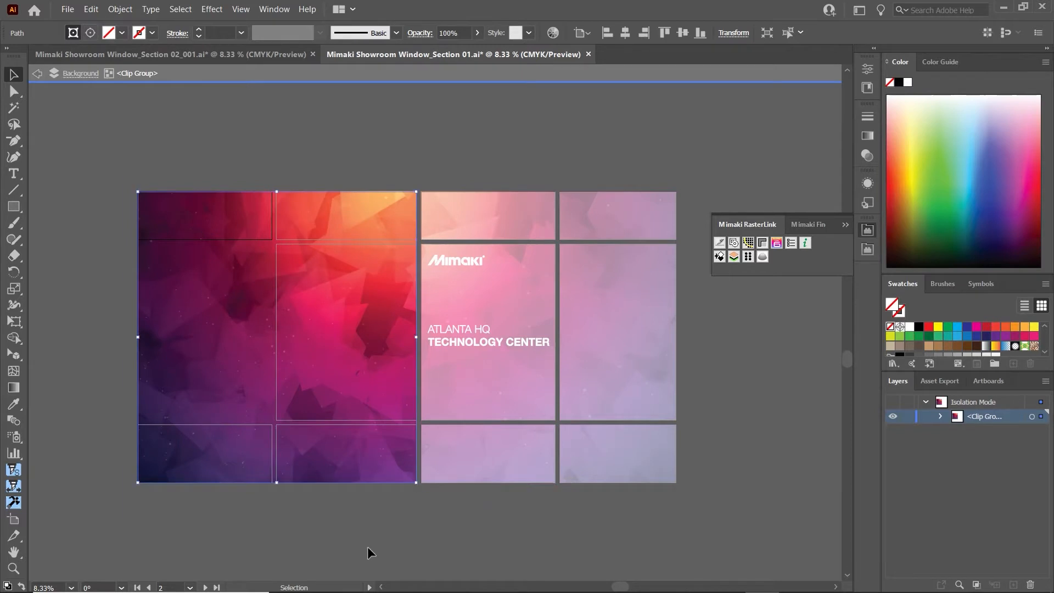
{"action": "left_click", "coordinate": [360, 543]}
{"action": "double_click", "coordinate": [360, 543]}
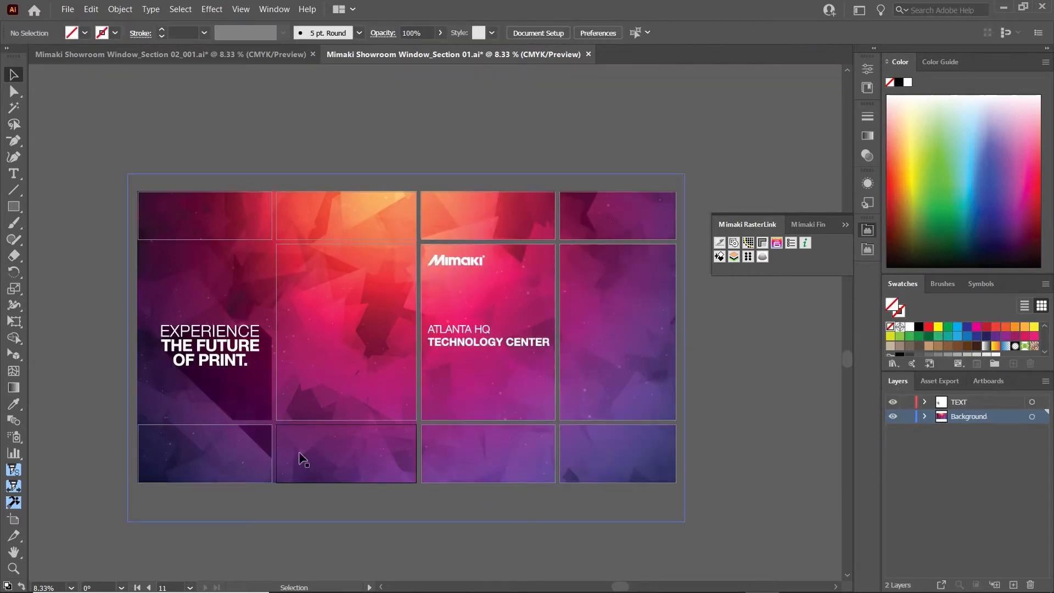
Delete the surrounding artboard and the extra artboards in the two left columns, and enlarge the upper-left artboard to cover both columns
{"action": "key", "text": "shift+o"}
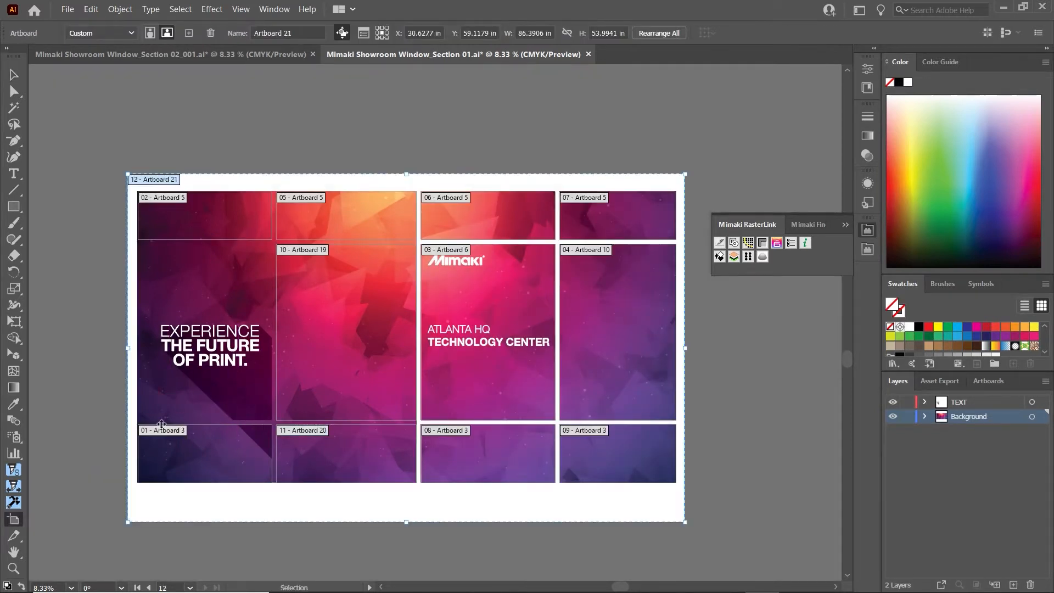
{"action": "left_click", "coordinate": [227, 466], "text": "shift"}
{"action": "left_click", "coordinate": [323, 371], "text": "shift"}
{"action": "key", "text": "Delete"}
{"action": "left_click", "coordinate": [335, 224]}
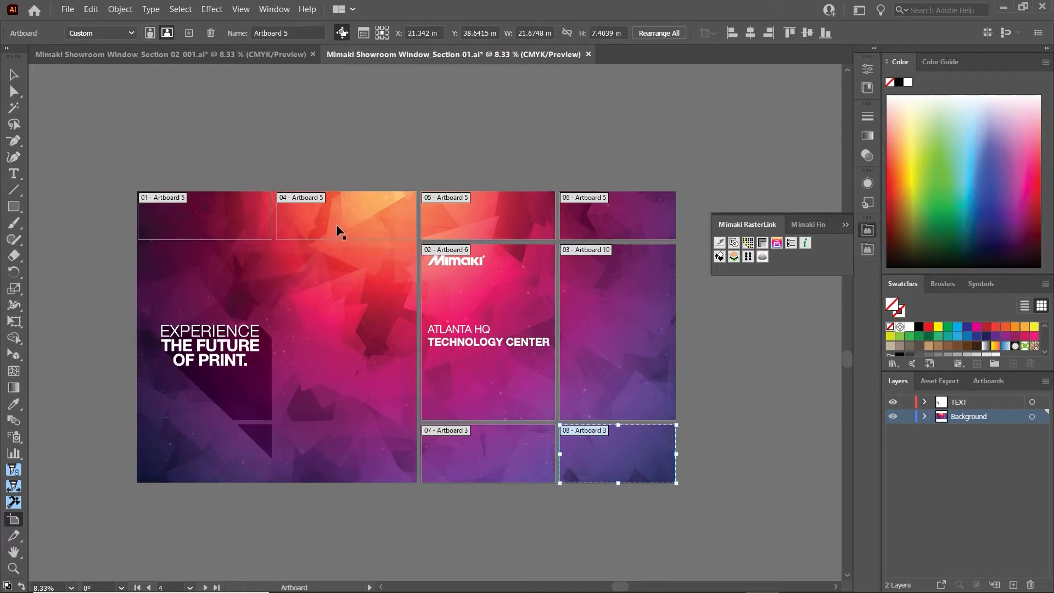
{"action": "key", "text": "Delete"}
{"action": "left_click", "coordinate": [249, 224]}
{"action": "left_click_drag", "start_coordinate": [272, 239], "coordinate": [417, 481]}
Close the horizontal gap in the long shadow of the EXPERIENCE THE FUTURE OF PRINT text by reshaping its path
{"action": "key", "text": "a"}
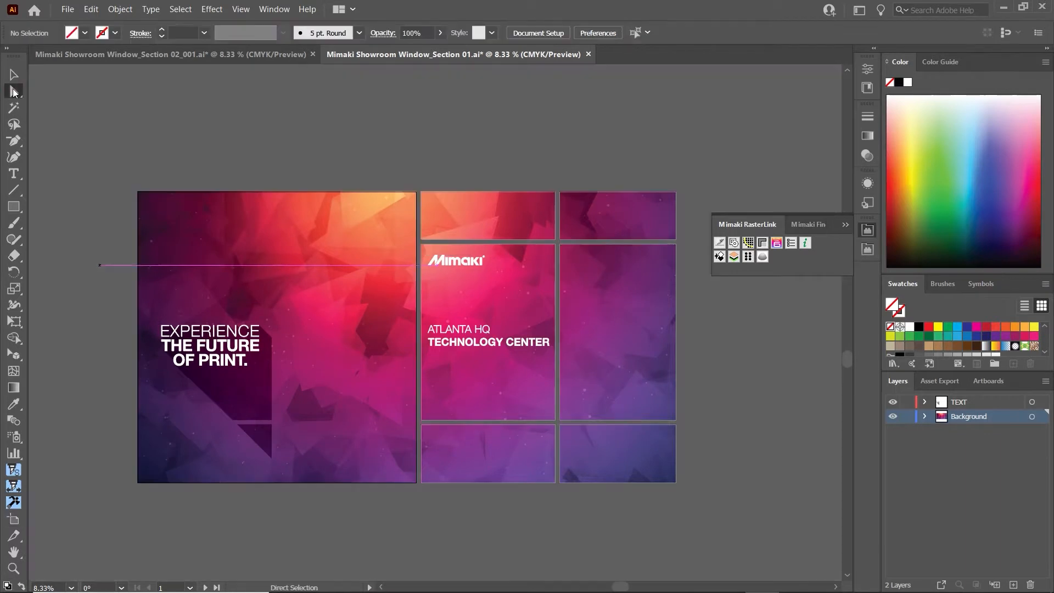
{"action": "left_click", "coordinate": [239, 422]}
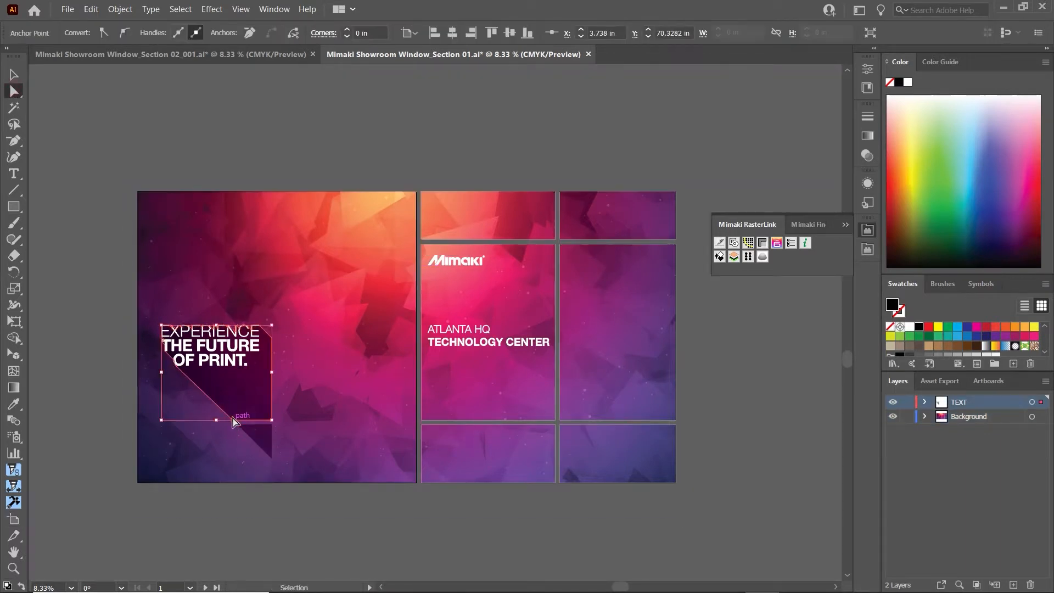
{"action": "key", "text": "ctrl+equal"}
{"action": "key", "text": "ctrl+equal"}
{"action": "key", "text": "ctrl+equal"}
{"action": "key", "text": "ctrl+equal"}
{"action": "left_click_drag", "start_coordinate": [435, 322], "coordinate": [593, 482]}
{"action": "key", "text": "ctrl+shift+a"}
{"action": "key", "text": "ctrl+minus"}
{"action": "key", "text": "ctrl+minus"}
{"action": "key", "text": "ctrl+minus"}
{"action": "key", "text": "ctrl+minus"}
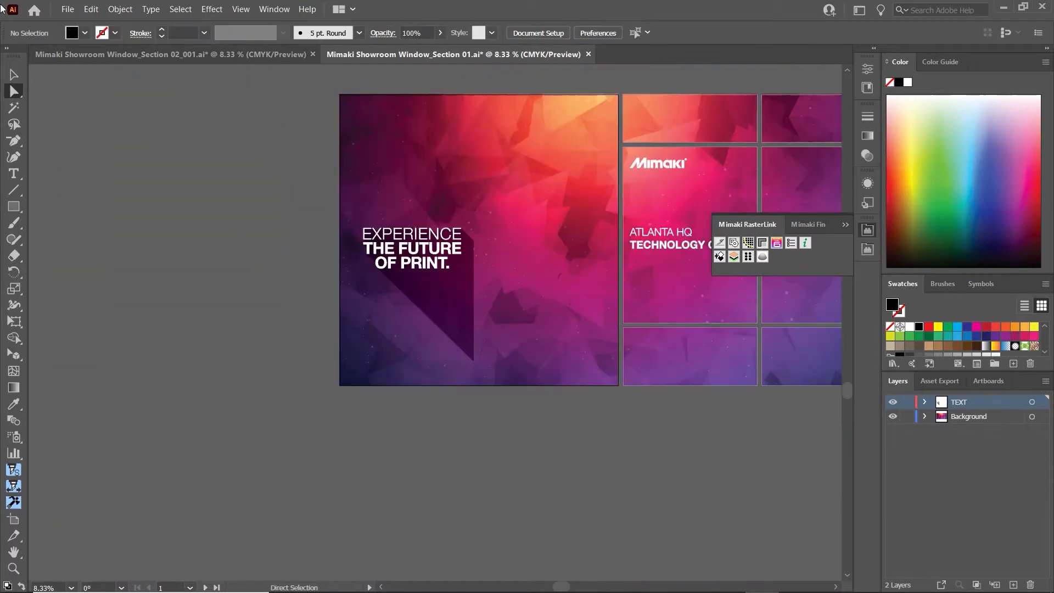
Reduce the two right columns' background to the piece above the Mimaki logo and stretch its clipping path over both columns
{"action": "key", "text": "v"}
{"action": "scroll", "coordinate": [449, 211], "scroll_direction": "right", "scroll_amount": 5}
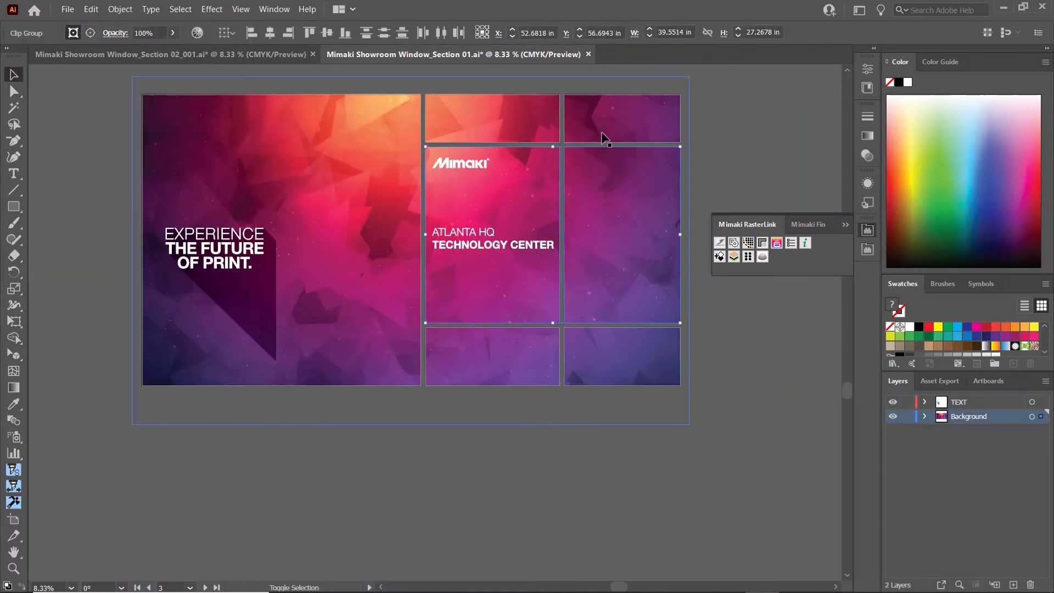
{"action": "double_click", "coordinate": [511, 127]}
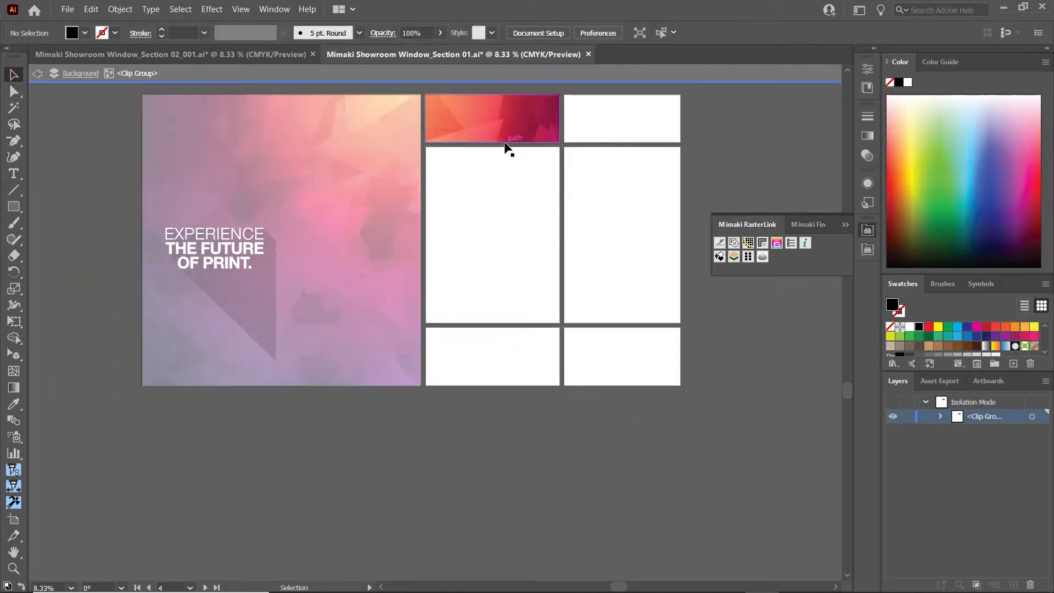
{"action": "left_click", "coordinate": [502, 145]}
{"action": "left_click_drag", "start_coordinate": [560, 142], "coordinate": [682, 388]}
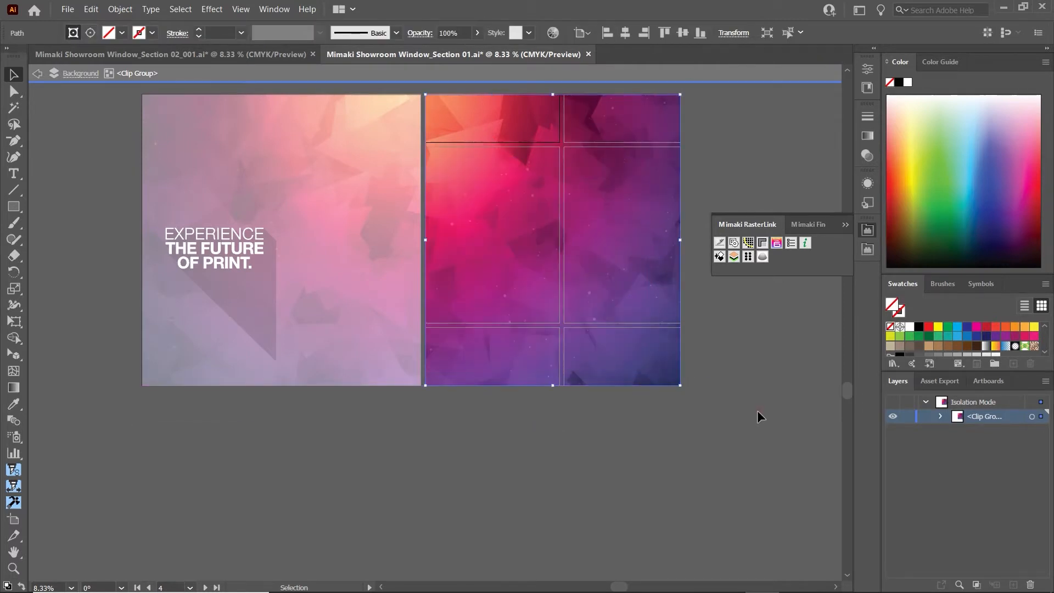
{"action": "key", "text": "Escape"}
Delete the extra artboards in the two right columns and enlarge the one above the Mimaki logo to cover both columns
{"action": "key", "text": "shift+o"}
{"action": "left_click", "coordinate": [597, 108]}
{"action": "key", "text": "Delete"}
{"action": "left_click", "coordinate": [538, 200]}
{"action": "left_click", "coordinate": [593, 214], "text": "shift"}
{"action": "key", "text": "Delete"}
{"action": "left_click", "coordinate": [618, 364]}
{"action": "left_click", "coordinate": [527, 362], "text": "shift"}
{"action": "key", "text": "Delete"}
{"action": "left_click_drag", "start_coordinate": [560, 143], "coordinate": [681, 387]}
{"action": "left_click", "coordinate": [10, 80]}
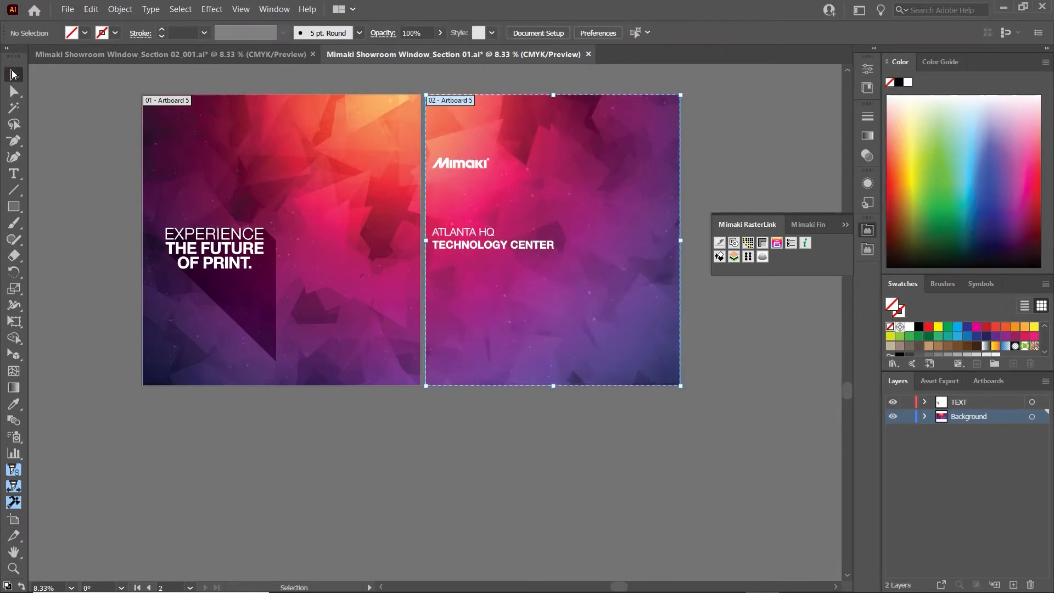
{"action": "scroll", "coordinate": [175, 141], "scroll_direction": "up", "scroll_amount": 2}
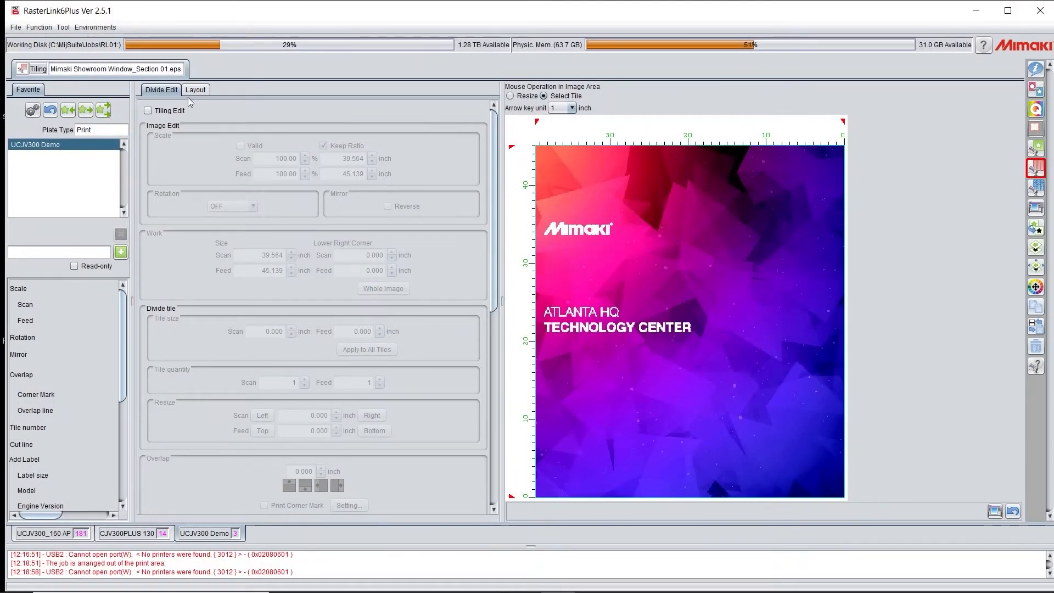
Enable tiling for the Technology Center image and scale it to 107.5 inches in scan and 121 inches in feed without keeping the ratio
{"action": "left_click", "coordinate": [167, 111]}
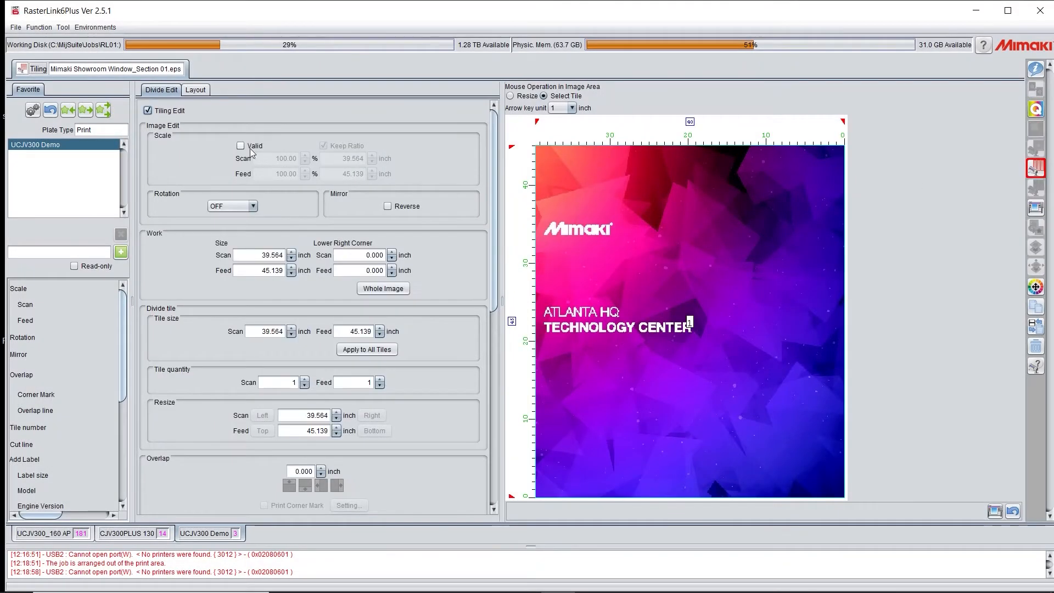
{"action": "left_click", "coordinate": [242, 146]}
{"action": "left_click", "coordinate": [323, 146]}
{"action": "double_click", "coordinate": [353, 158]}
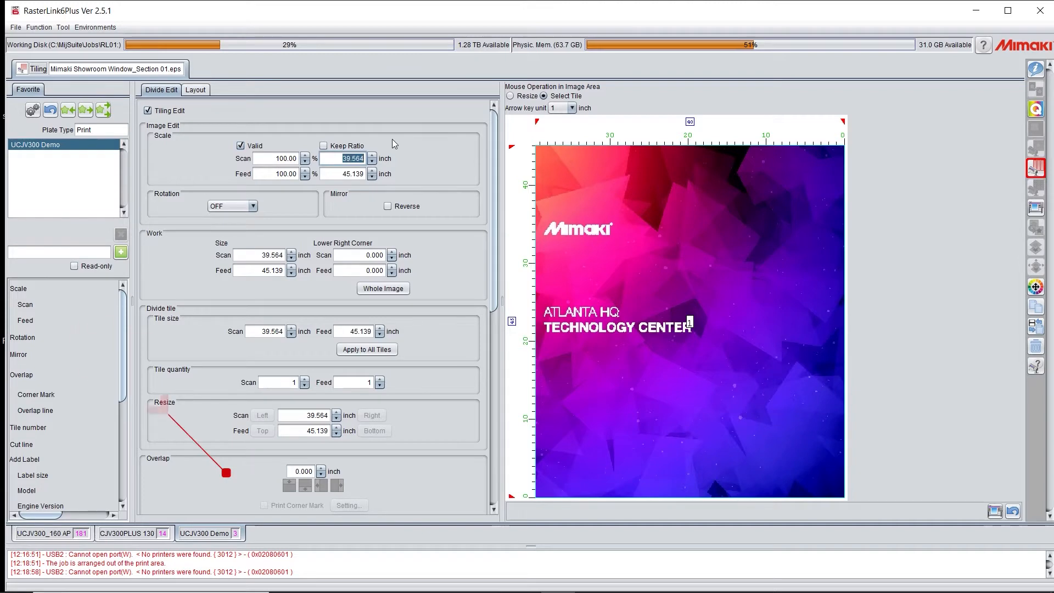
{"action": "type", "text": "107.5"}
{"action": "key", "text": "Tab"}
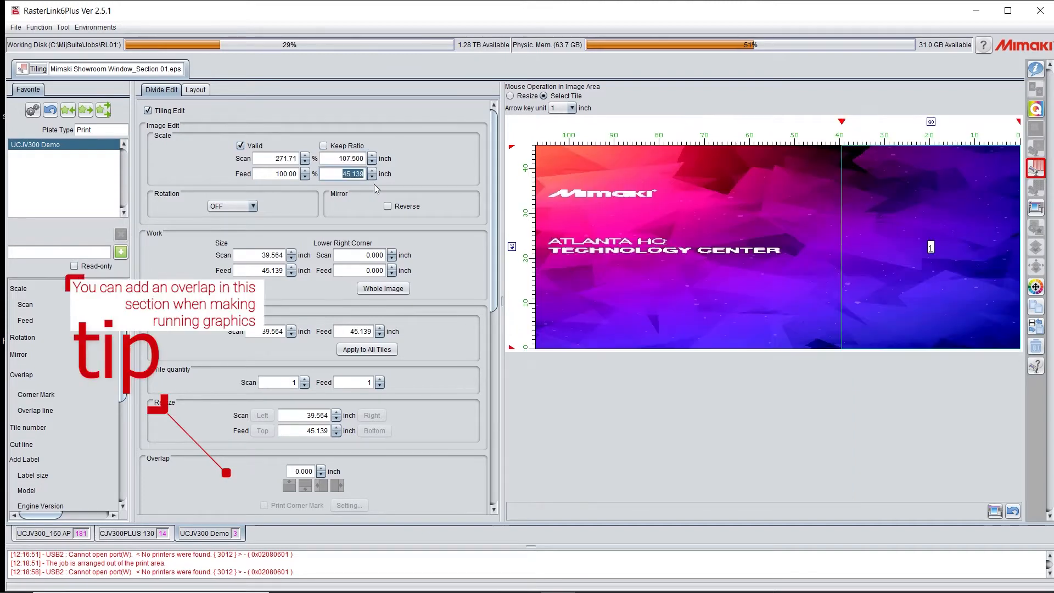
{"action": "type", "text": "121"}
{"action": "key", "text": "Tab"}
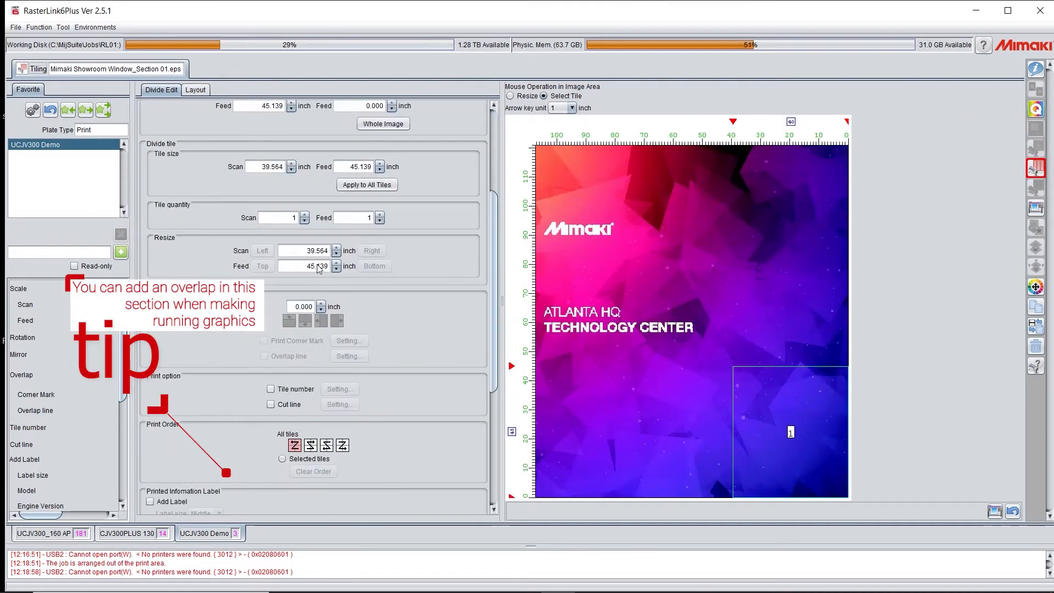
Fit the work area to the whole image and divide it into 2 tiles in scan and 3 in feed
{"action": "scroll", "coordinate": [310, 320], "scroll_direction": "down", "scroll_amount": 1}
{"action": "left_click", "coordinate": [383, 256]}
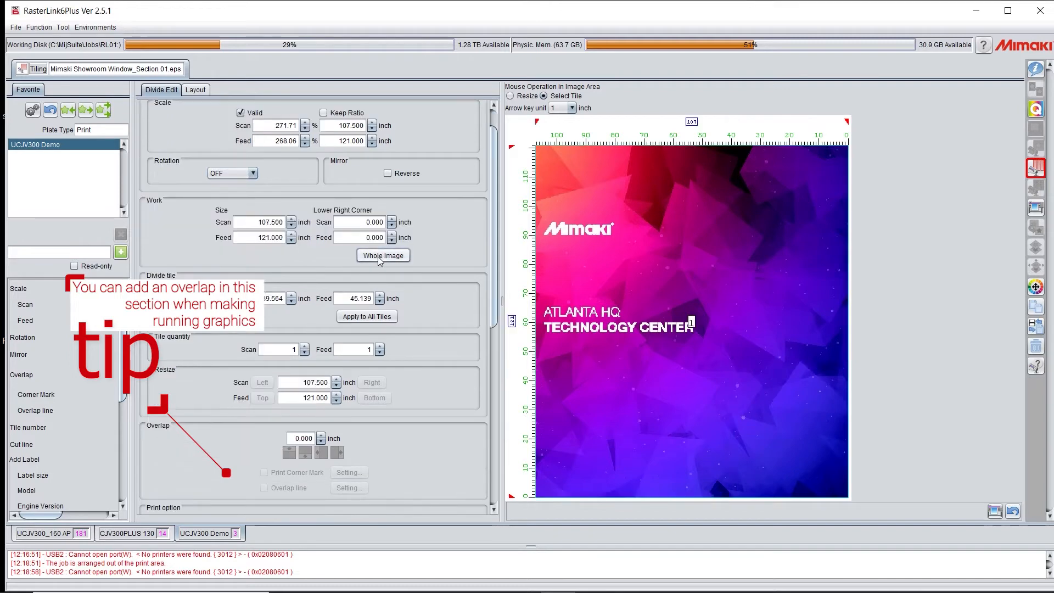
{"action": "scroll", "coordinate": [485, 313], "scroll_direction": "down", "scroll_amount": 4}
{"action": "left_click", "coordinate": [305, 221]}
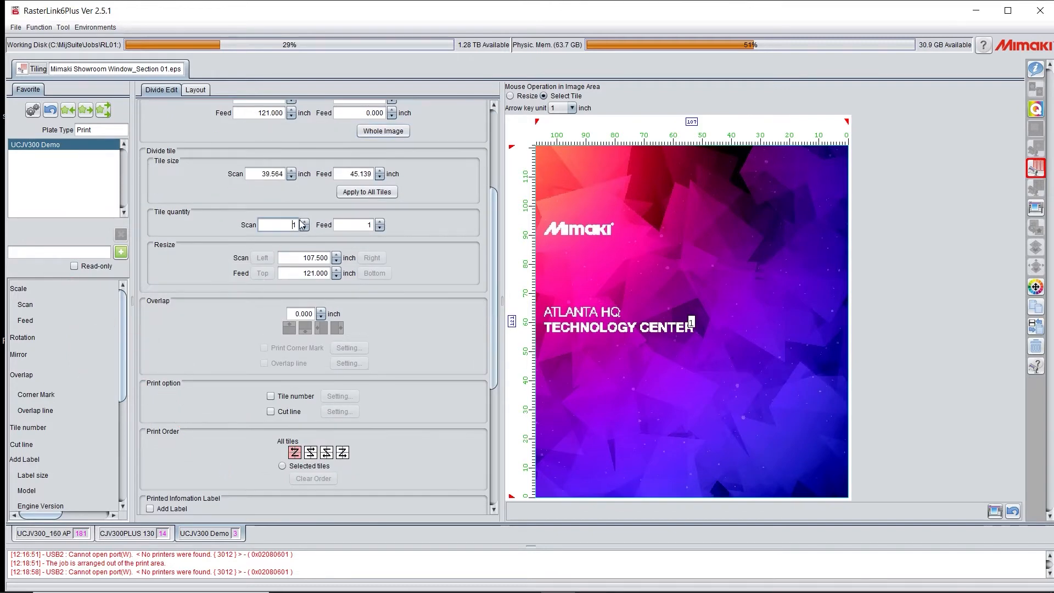
{"action": "double_click", "coordinate": [379, 222]}
Set the scan width of the column with tiles 1, 3 and 5 to 50 inches
{"action": "left_click", "coordinate": [336, 255]}
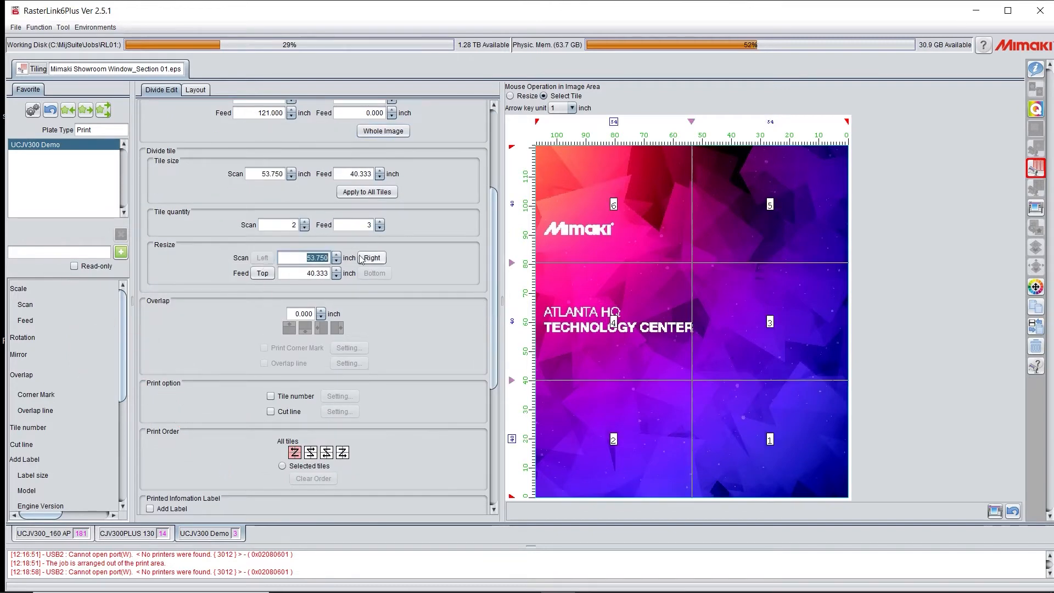
{"action": "double_click", "coordinate": [285, 257]}
{"action": "type", "text": "50"}
{"action": "key", "text": "Tab"}
Set the feed height of the bottom row with tiles 1 and 2 to 25 inches
{"action": "left_click", "coordinate": [336, 276]}
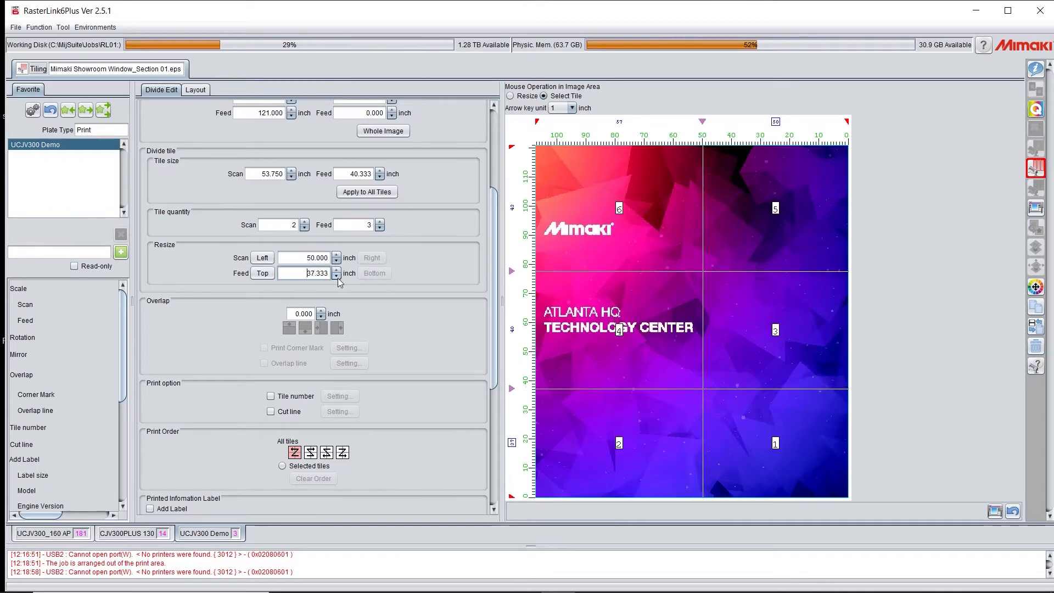
{"action": "double_click", "coordinate": [303, 273]}
{"action": "type", "text": "25"}
{"action": "key", "text": "Return"}
Set the feed height of the middle row with tiles 3 and 4 to 75.5 inches
{"action": "left_click", "coordinate": [336, 269]}
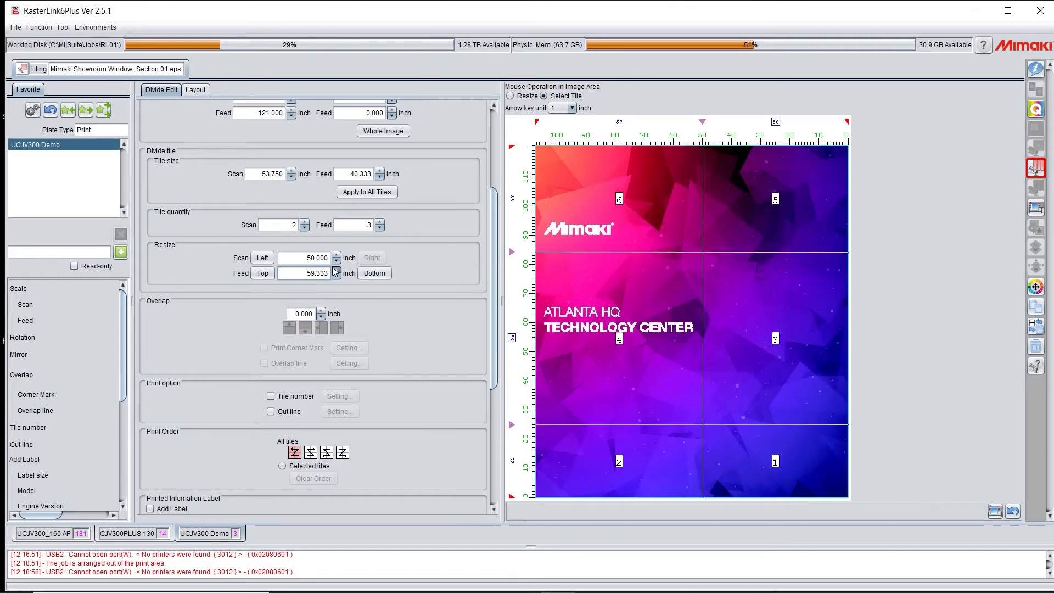
{"action": "double_click", "coordinate": [308, 277]}
{"action": "type", "text": "75.5"}
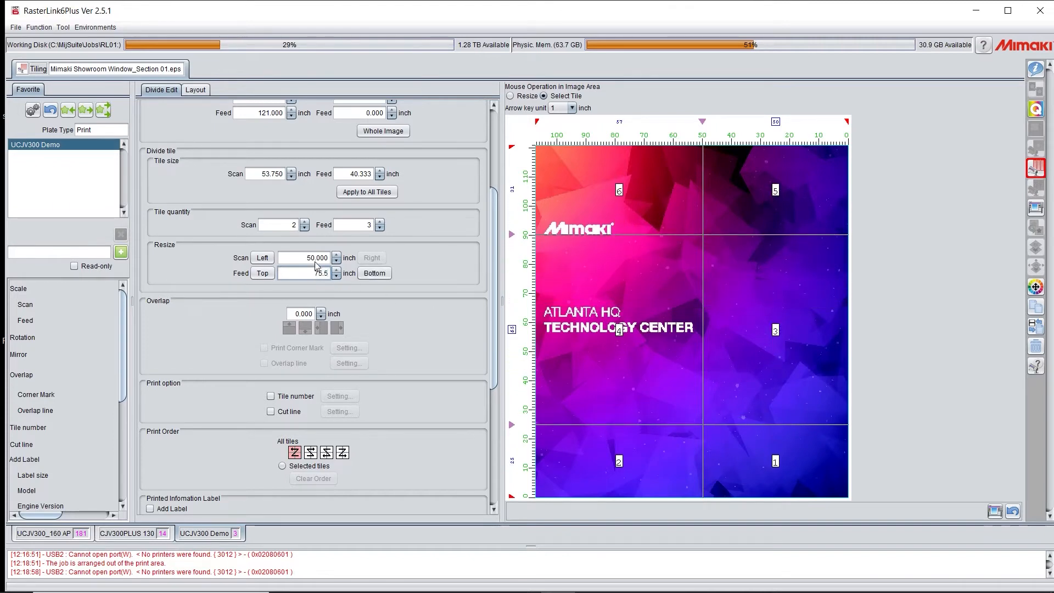
{"action": "key", "text": "Return"}
{"action": "left_click", "coordinate": [263, 273]}
{"action": "left_click", "coordinate": [321, 311]}
{"action": "left_click", "coordinate": [282, 465]}
{"action": "left_click", "coordinate": [342, 452]}
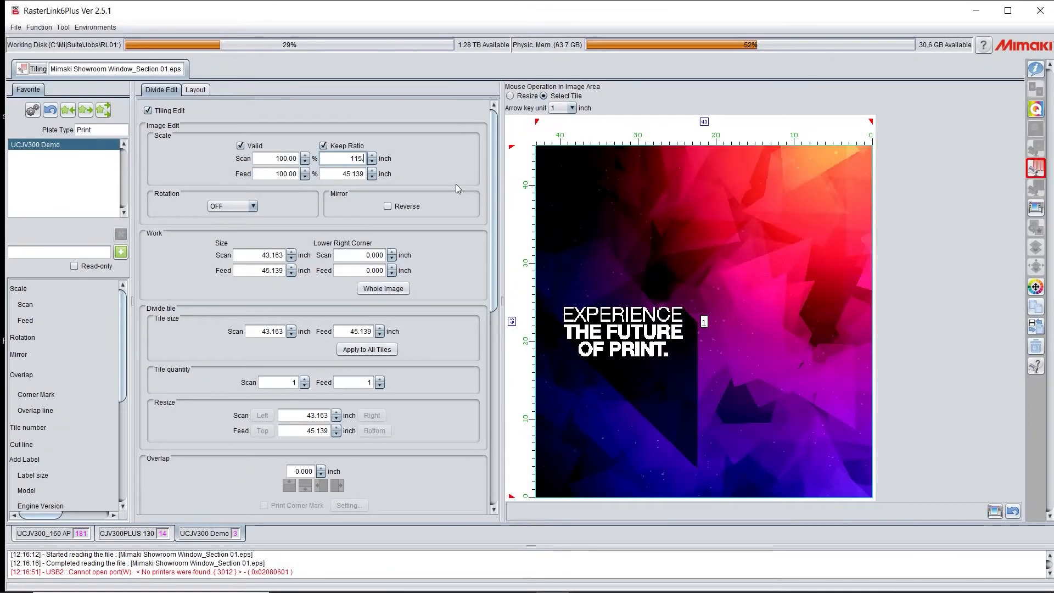
Scale the Experience the Future of Print image to 115.704 by 121 inches with its ratio kept
{"action": "type", "text": "704"}
{"action": "left_click", "coordinate": [331, 175]}
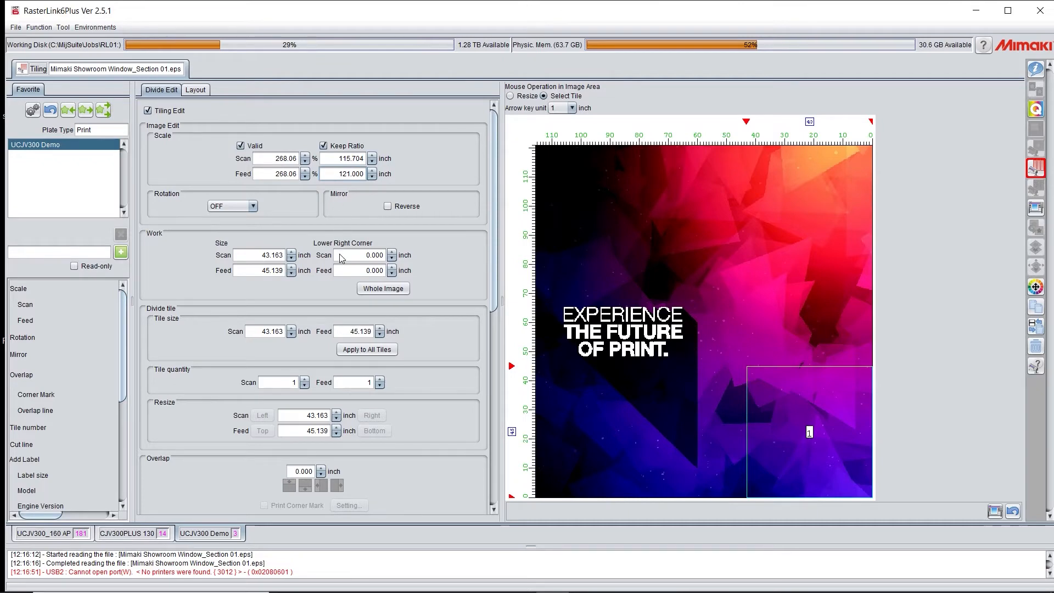
Set the work area to the whole image and divide it into 2 scan by 3 feed tiles
{"action": "scroll", "coordinate": [340, 257], "scroll_direction": "down", "scroll_amount": 1}
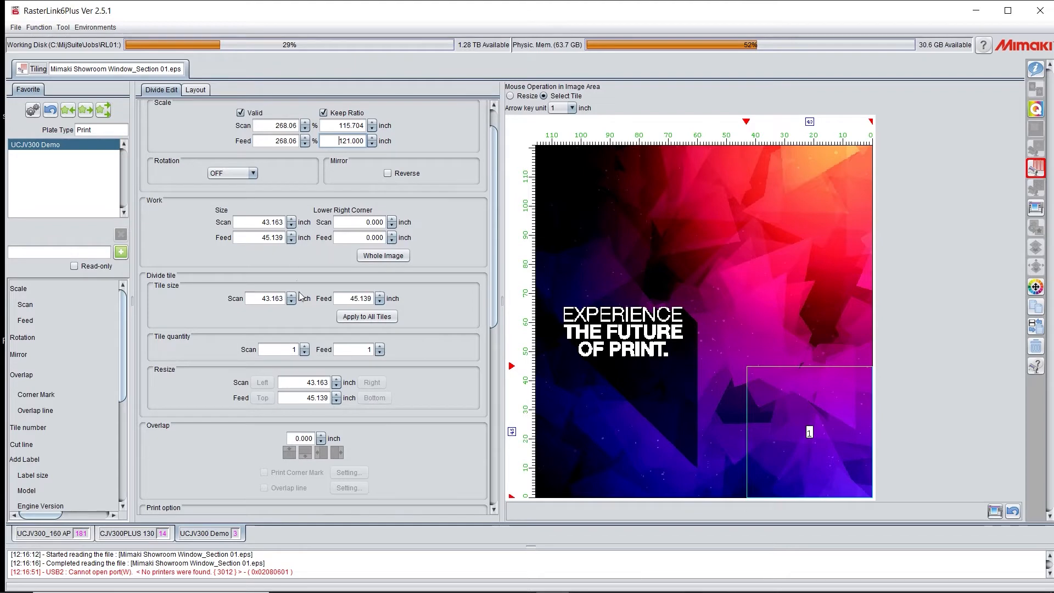
{"action": "left_click", "coordinate": [371, 257]}
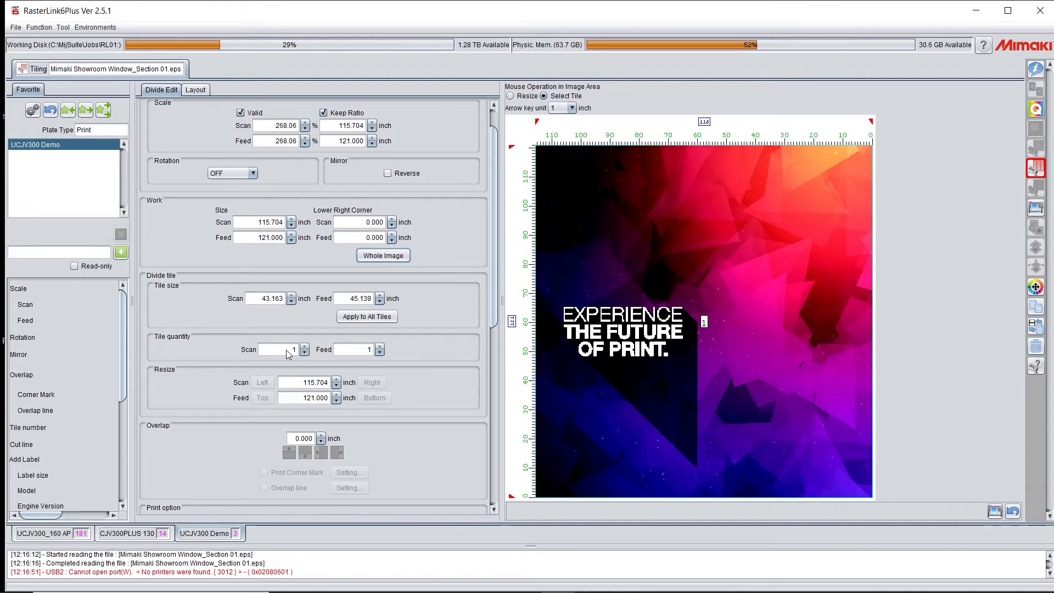
{"action": "left_click", "coordinate": [304, 347]}
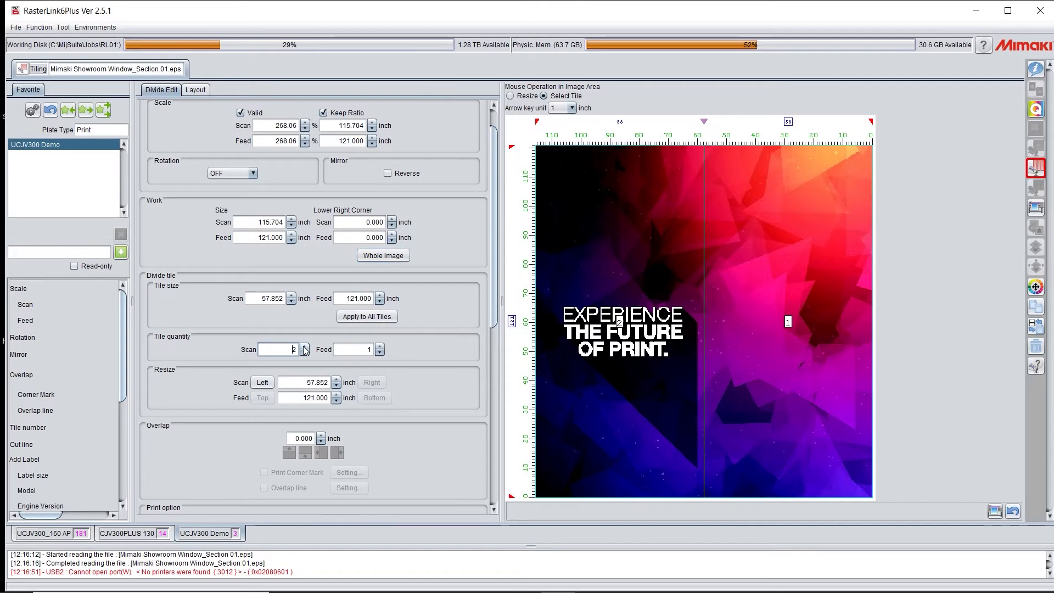
{"action": "left_click", "coordinate": [379, 347]}
{"action": "left_click", "coordinate": [379, 347]}
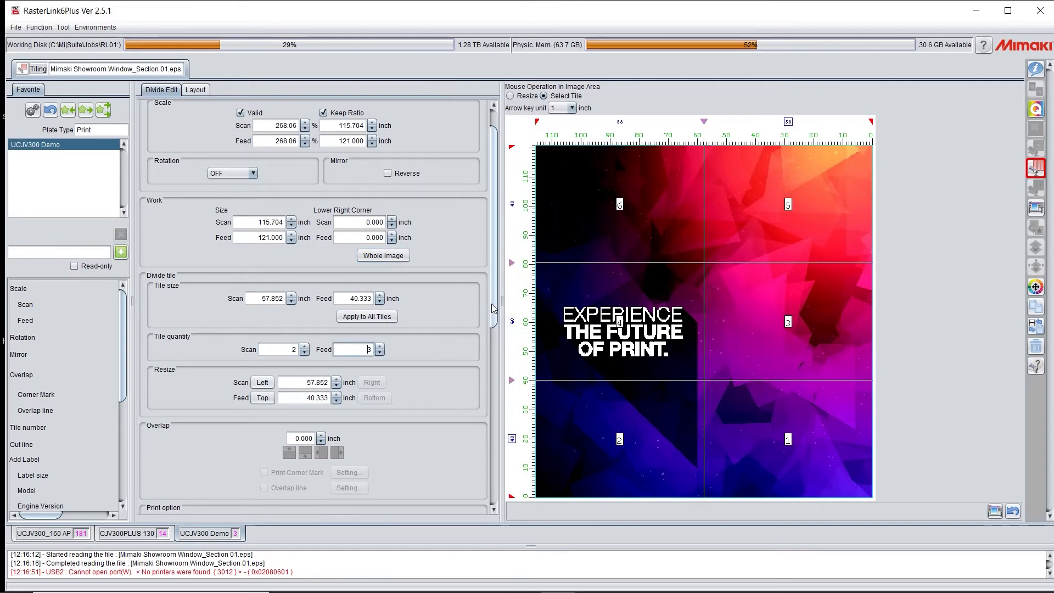
Set the scan width of the column with tiles 1, 3 and 5 to 57.5 inches
{"action": "scroll", "coordinate": [496, 357], "scroll_direction": "down", "scroll_amount": 3}
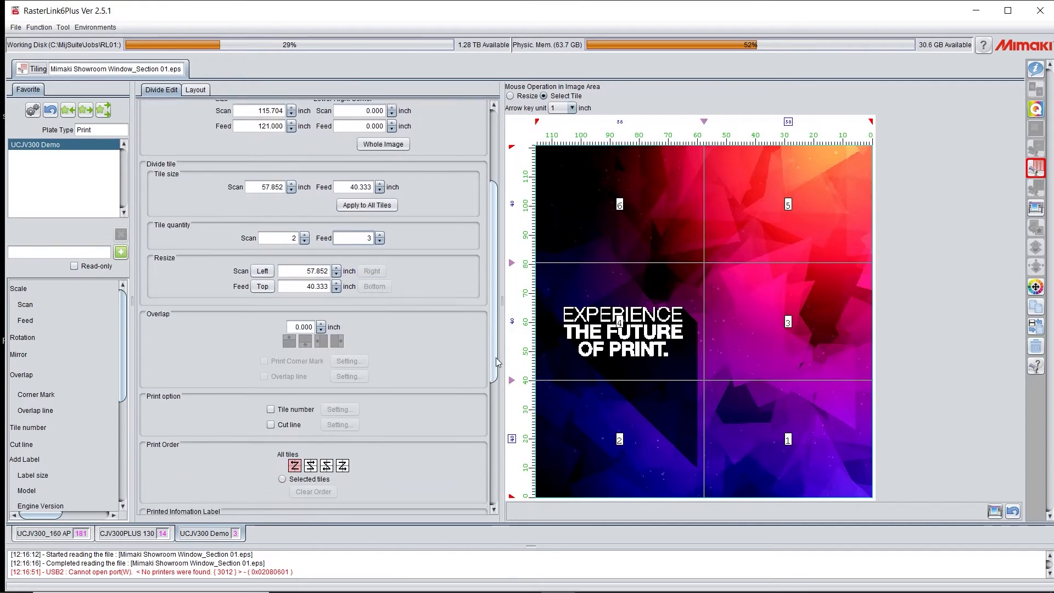
{"action": "left_click", "coordinate": [305, 271]}
{"action": "double_click", "coordinate": [310, 271]}
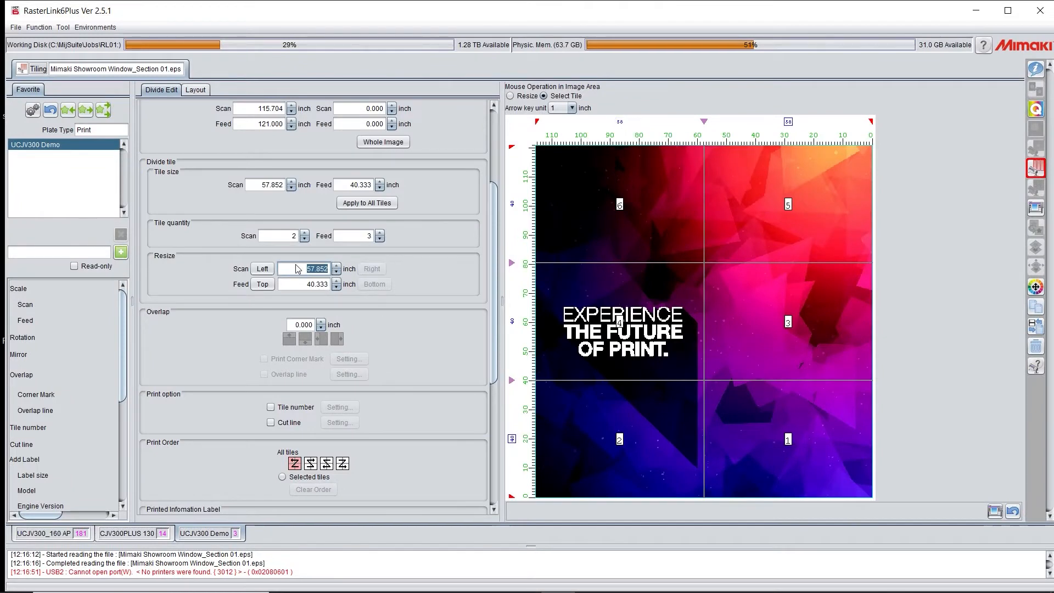
{"action": "type", "text": "57.5"}
{"action": "left_click", "coordinate": [311, 286]}
{"action": "key", "text": "Return"}
Set the feed height of the bottom row with tiles 1 and 2 to 25 inches
{"action": "left_click", "coordinate": [363, 288]}
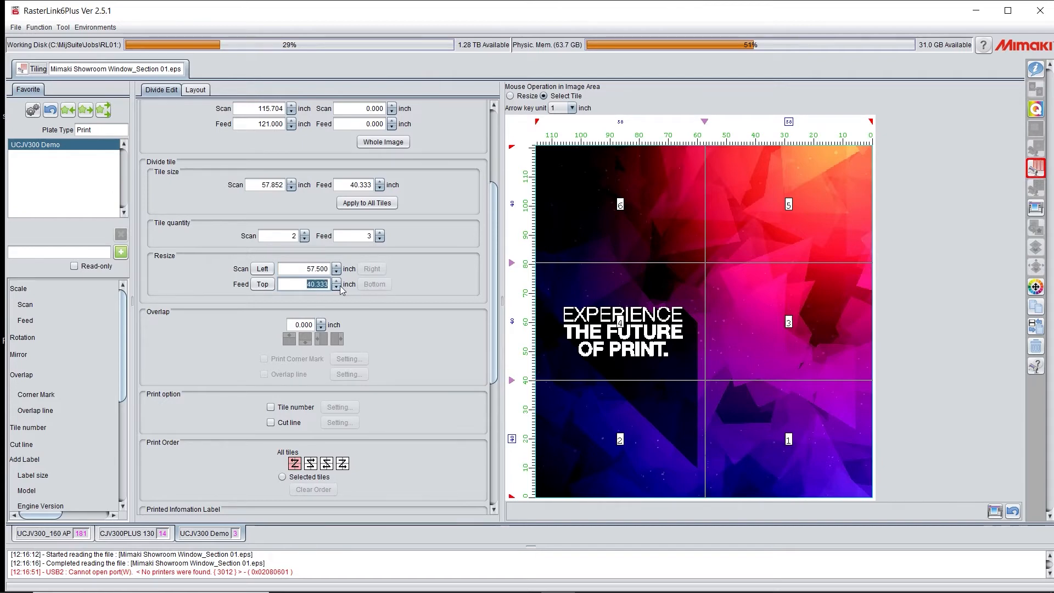
{"action": "left_click", "coordinate": [336, 287]}
{"action": "left_click", "coordinate": [335, 287]}
{"action": "left_click", "coordinate": [336, 287]}
{"action": "left_click", "coordinate": [336, 287]}
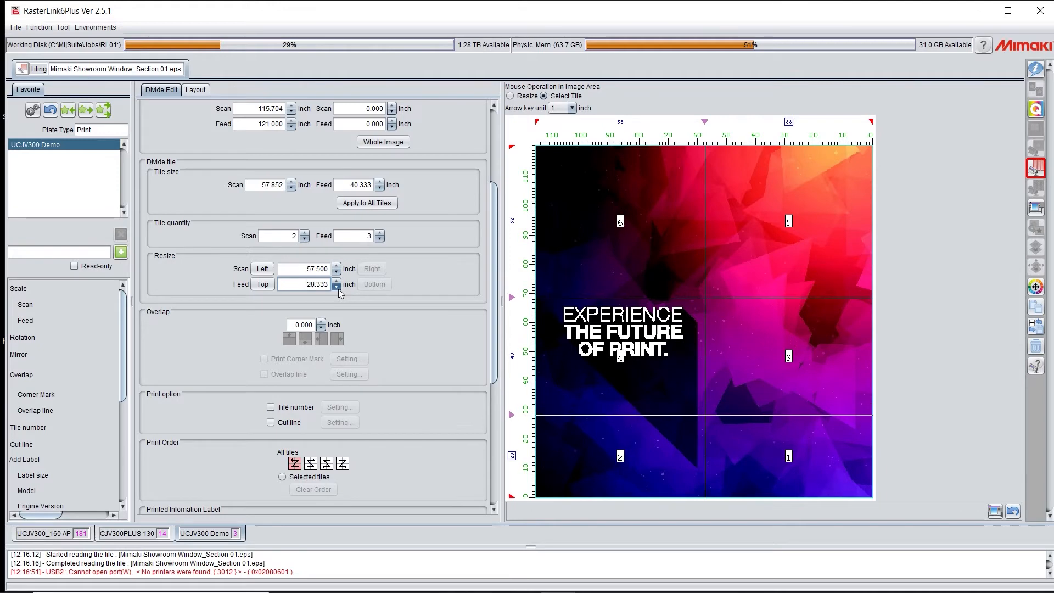
{"action": "left_click", "coordinate": [336, 287]}
{"action": "left_click", "coordinate": [336, 287]}
{"action": "key", "text": "Return"}
{"action": "type", "text": "25"}
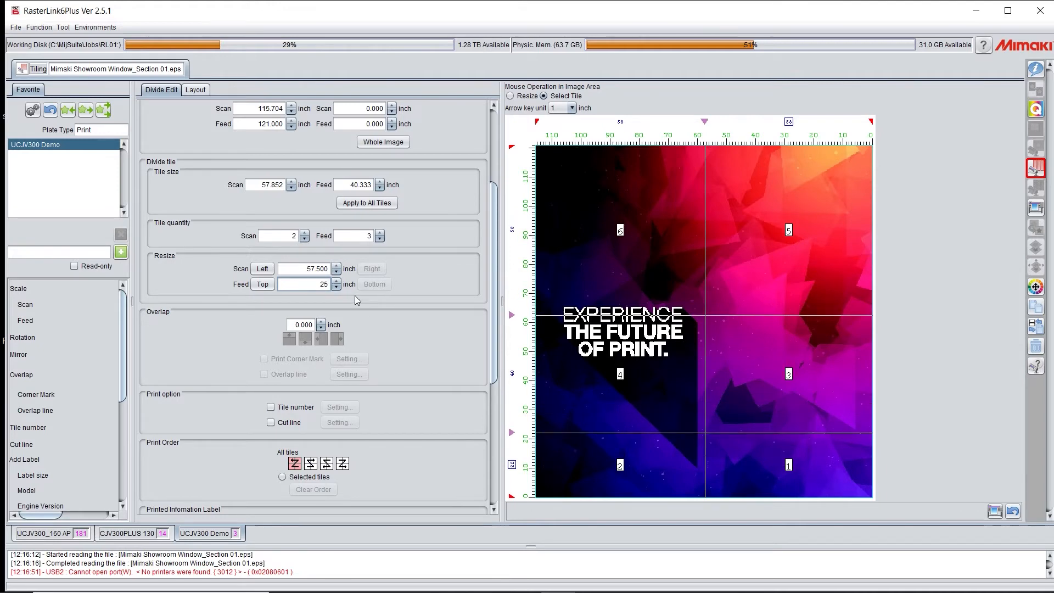
{"action": "key", "text": "Return"}
Set the feed height of the middle row with tiles 3 and 4 to 75.5 inches
{"action": "left_click", "coordinate": [262, 284]}
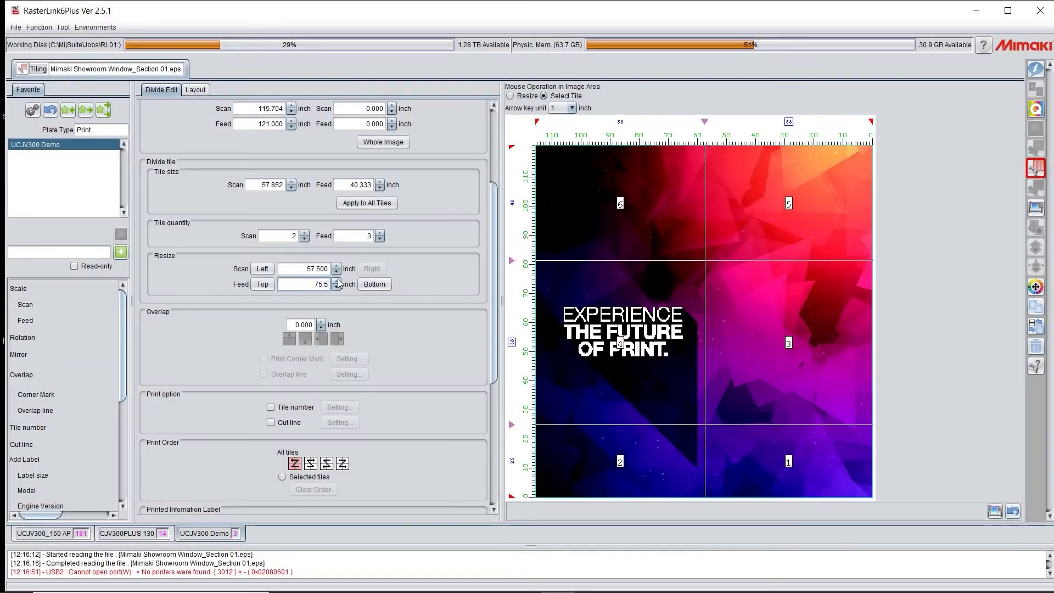
{"action": "left_click", "coordinate": [262, 285]}
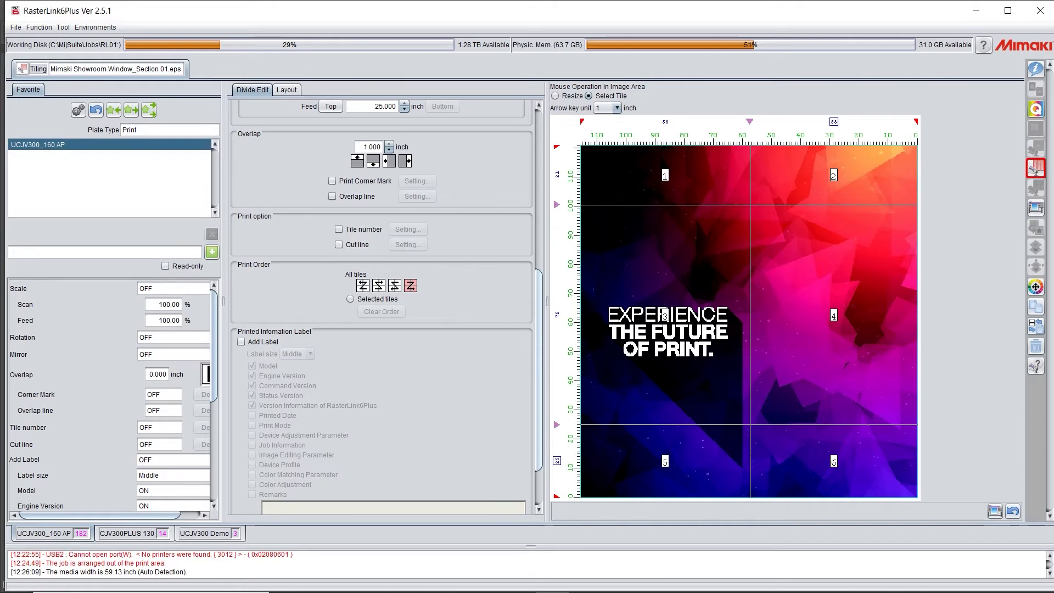
Examine the overlap, print order and information label options, and the sequence of the tiles in the layout preview
{"action": "scroll", "coordinate": [381, 375], "scroll_direction": "up", "scroll_amount": 5}
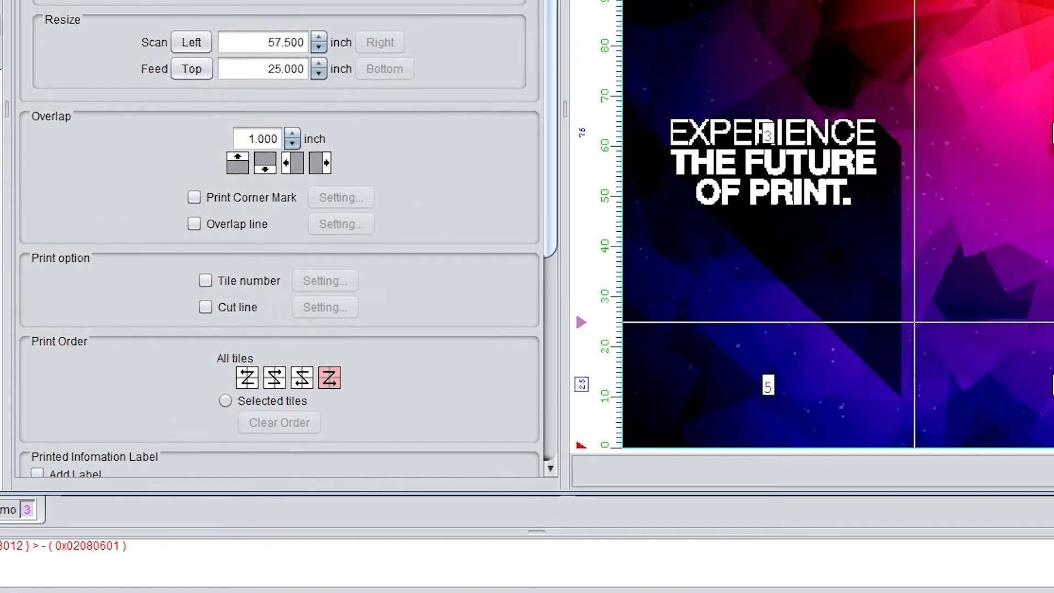
{"action": "scroll", "coordinate": [280, 236], "scroll_direction": "down", "scroll_amount": 4}
{"action": "scroll", "coordinate": [280, 236], "scroll_direction": "down", "scroll_amount": 1}
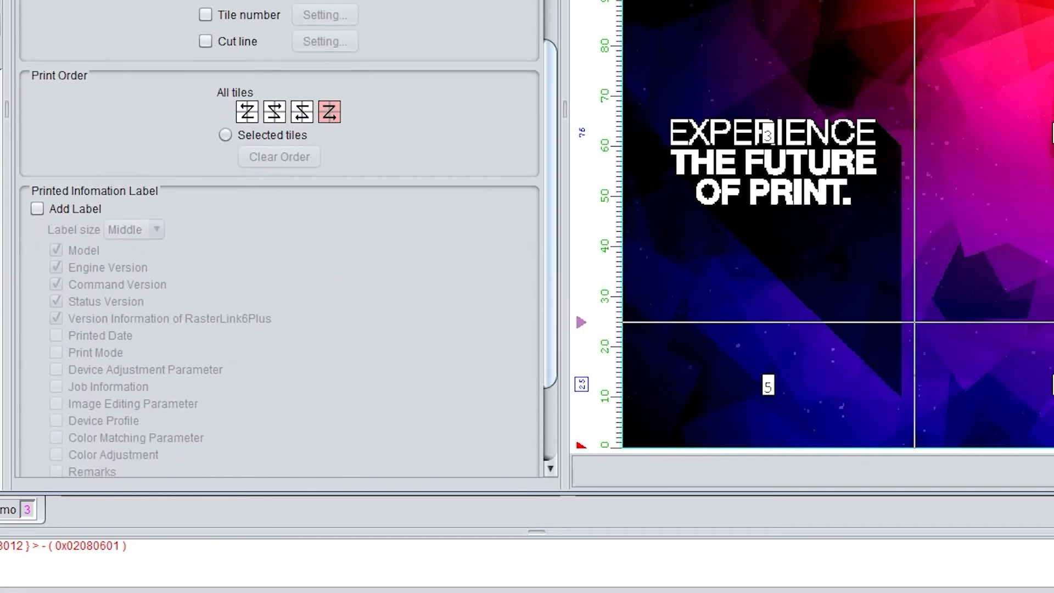
{"action": "scroll", "coordinate": [280, 236], "scroll_direction": "down", "scroll_amount": 1}
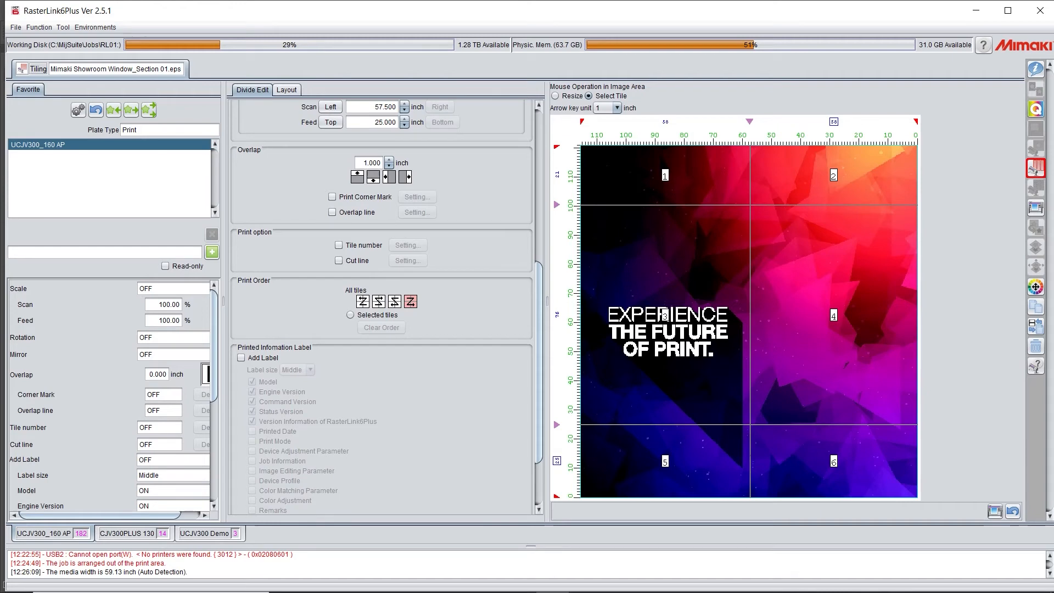
{"action": "left_click", "coordinate": [286, 89]}
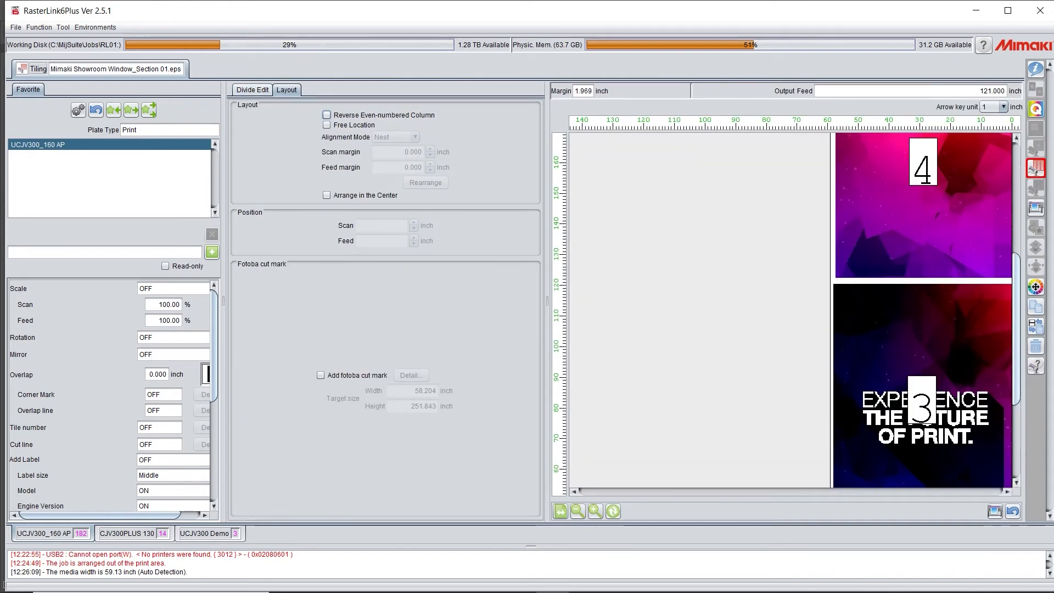
{"action": "scroll", "coordinate": [922, 310], "scroll_direction": "up", "scroll_amount": 5}
{"action": "scroll", "coordinate": [922, 310], "scroll_direction": "down", "scroll_amount": 9}
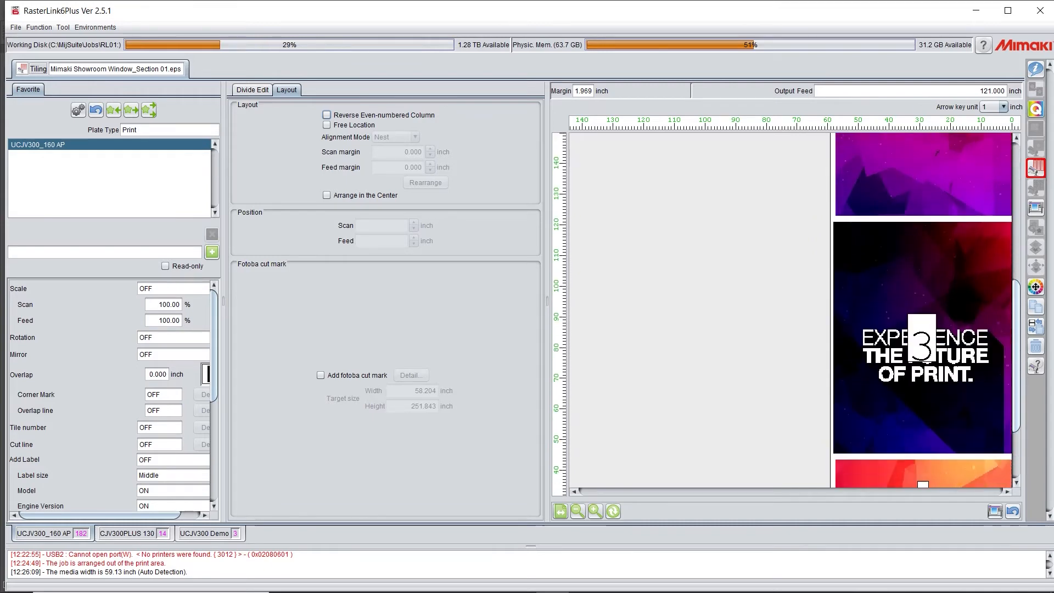
{"action": "scroll", "coordinate": [922, 309], "scroll_direction": "up", "scroll_amount": 4}
{"action": "scroll", "coordinate": [922, 310], "scroll_direction": "down", "scroll_amount": 6}
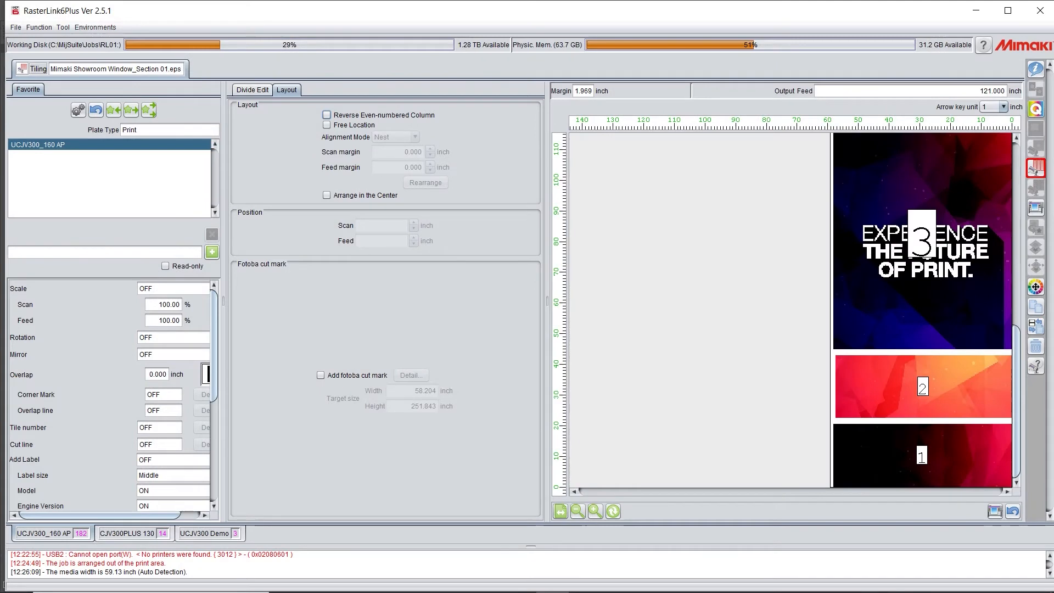
Switch the print order to selected tiles, clear it, and number the left column from top to bottom followed by the upper-right tile
{"action": "left_click", "coordinate": [253, 90]}
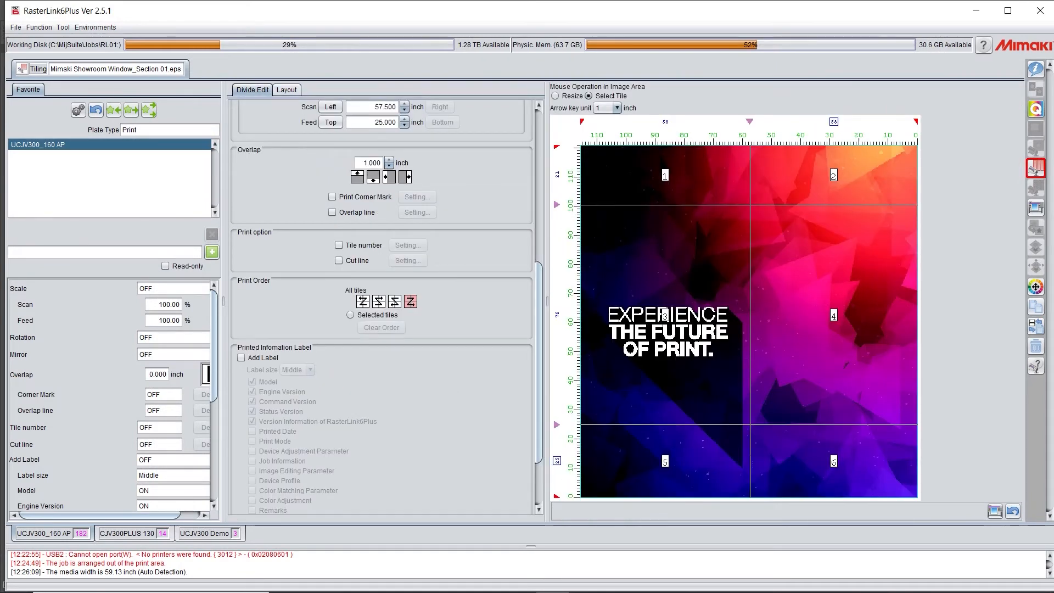
{"action": "left_click", "coordinate": [350, 315]}
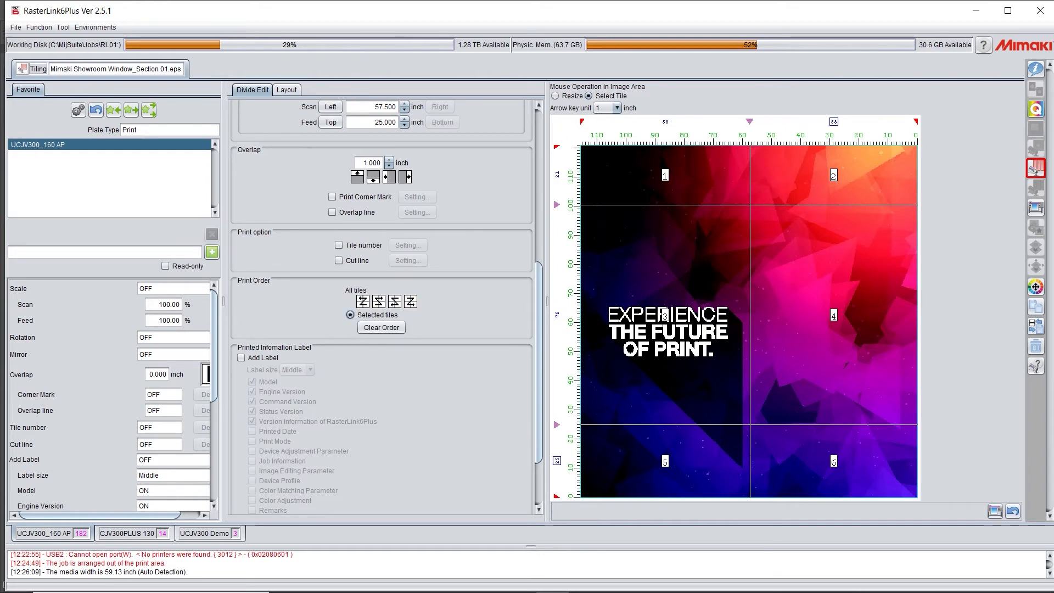
{"action": "left_click", "coordinate": [382, 327]}
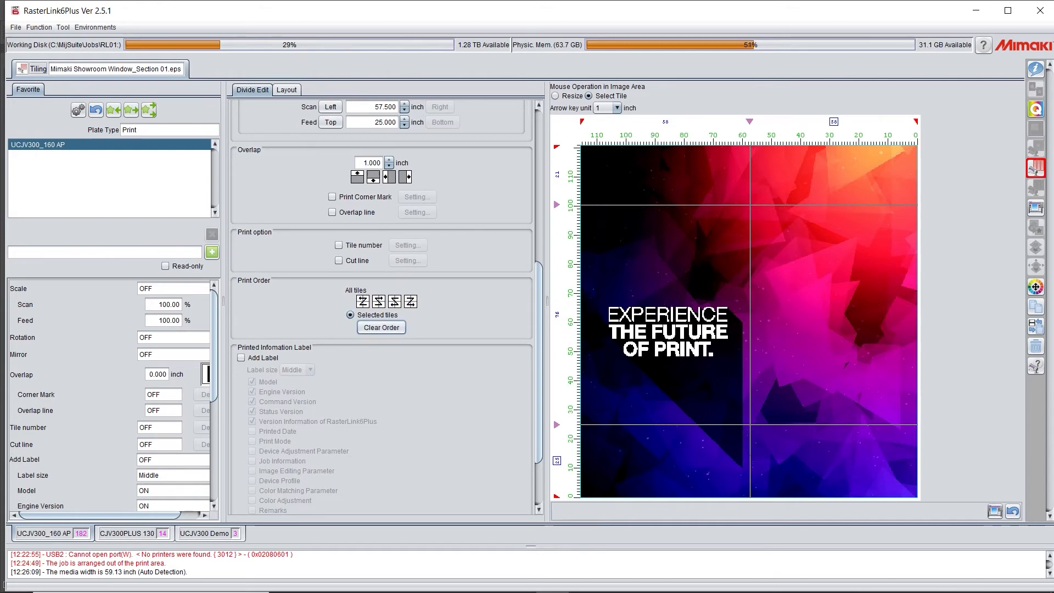
{"action": "left_click", "coordinate": [664, 176]}
{"action": "left_click", "coordinate": [665, 315]}
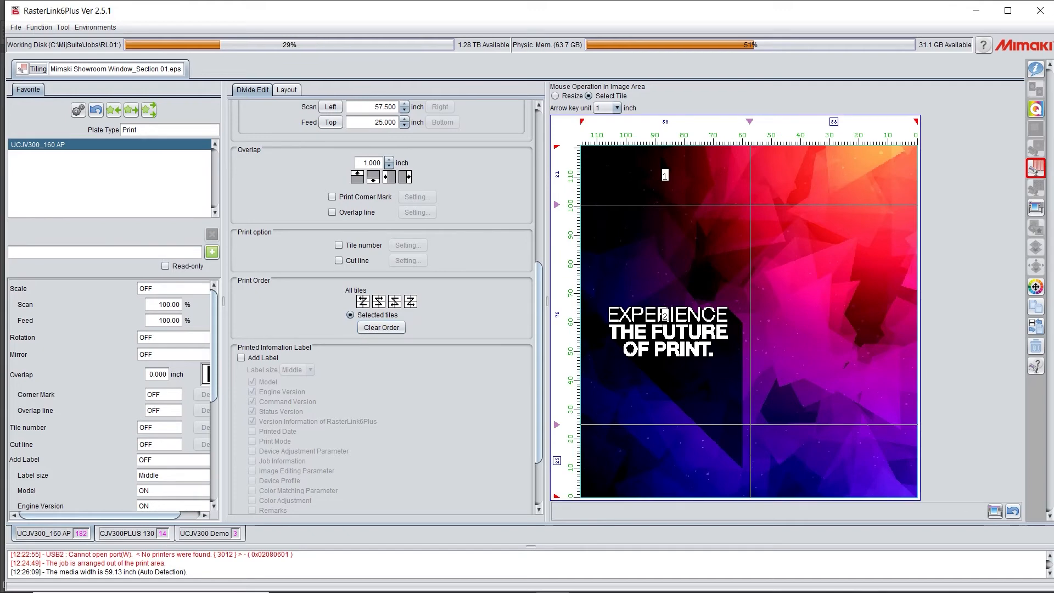
{"action": "left_click", "coordinate": [664, 461]}
{"action": "left_click", "coordinate": [833, 176]}
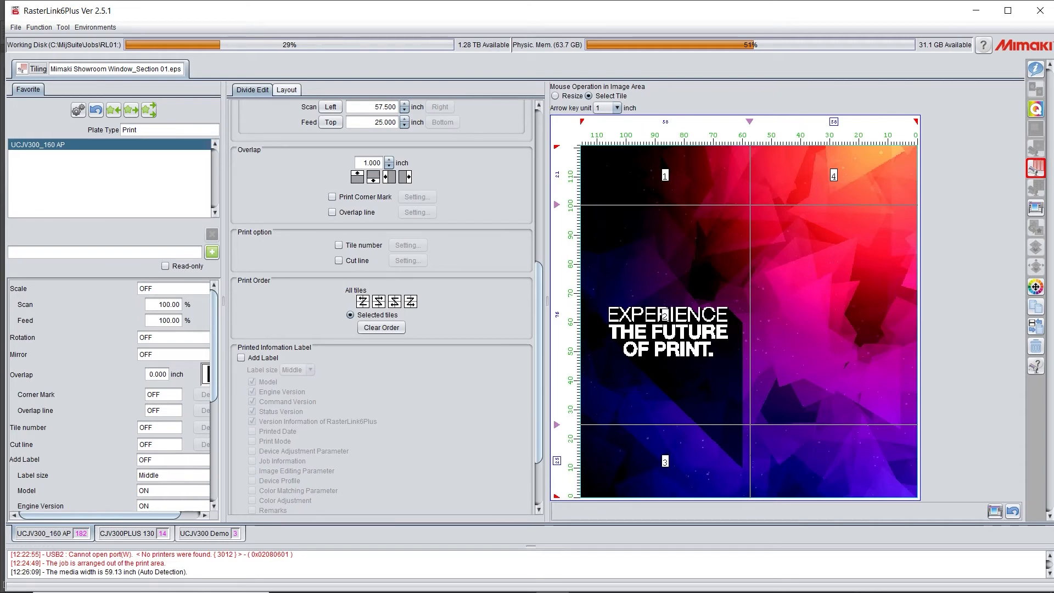
Examine the custom order of the selected tiles in the layout preview
{"action": "left_click", "coordinate": [286, 89]}
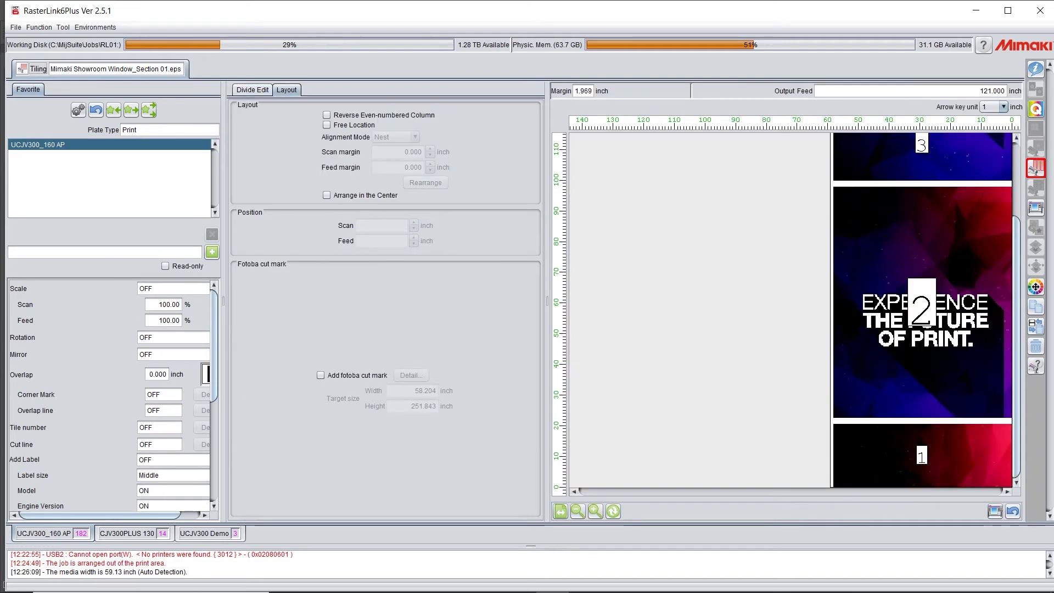
{"action": "scroll", "coordinate": [922, 307], "scroll_direction": "up", "scroll_amount": 3}
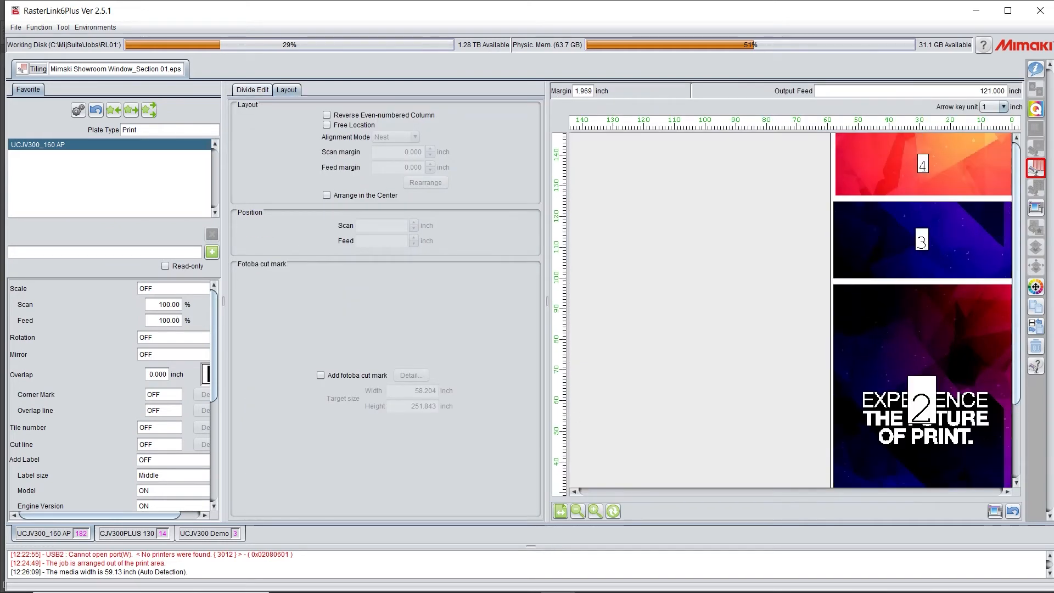
{"action": "scroll", "coordinate": [922, 307], "scroll_direction": "down", "scroll_amount": 3}
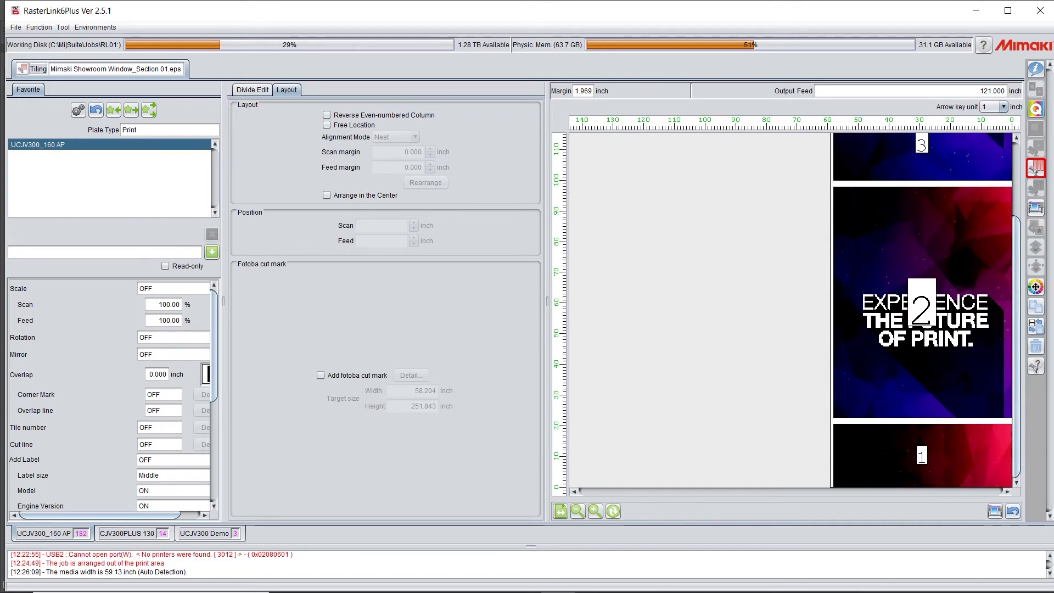